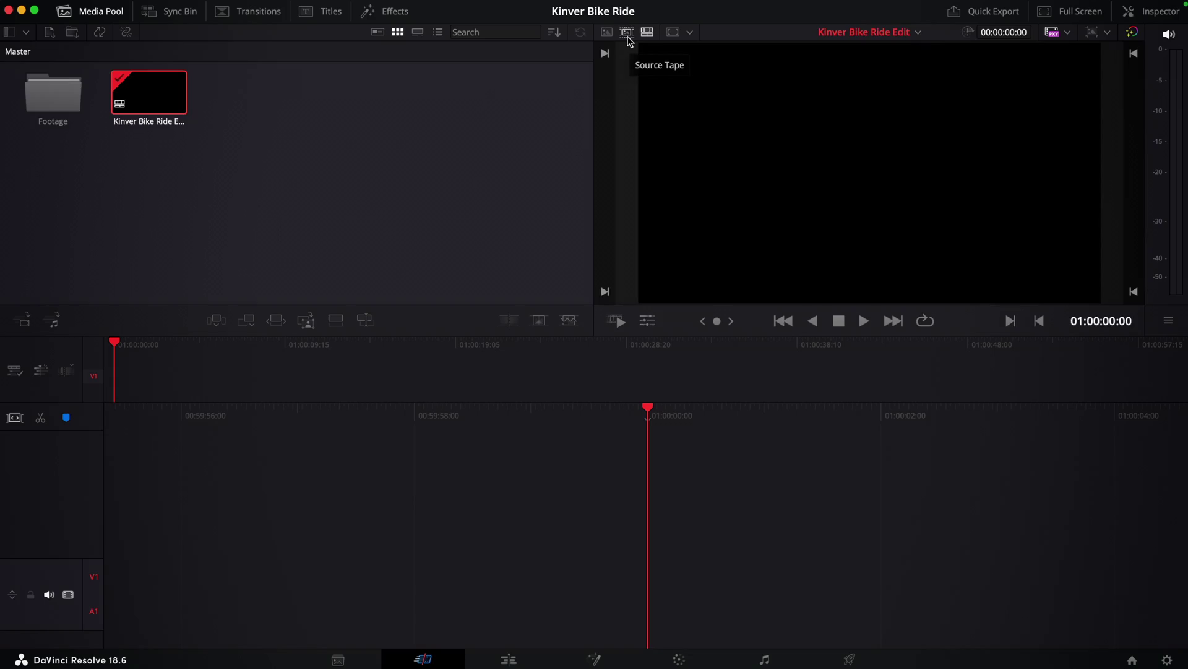
Switch the viewer to Source Tape and skim the footage to where the rider appears.
left_click(545, 186)
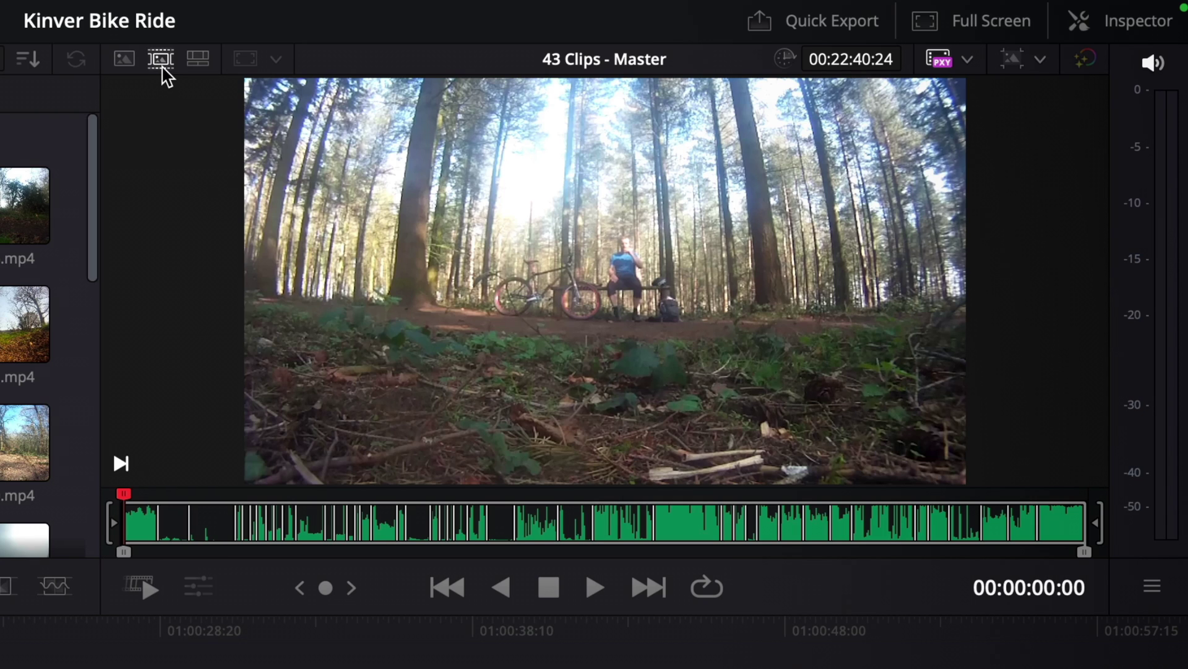
left_click_drag(130, 520, 361, 510)
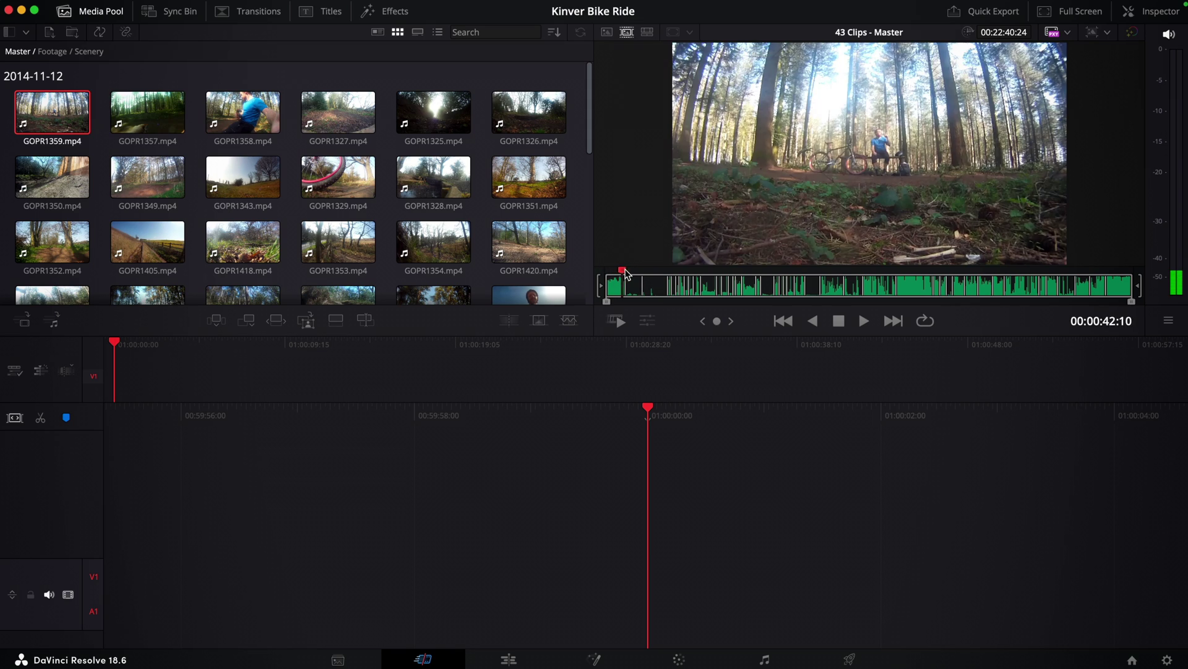
left_click_drag(735, 280, 862, 280)
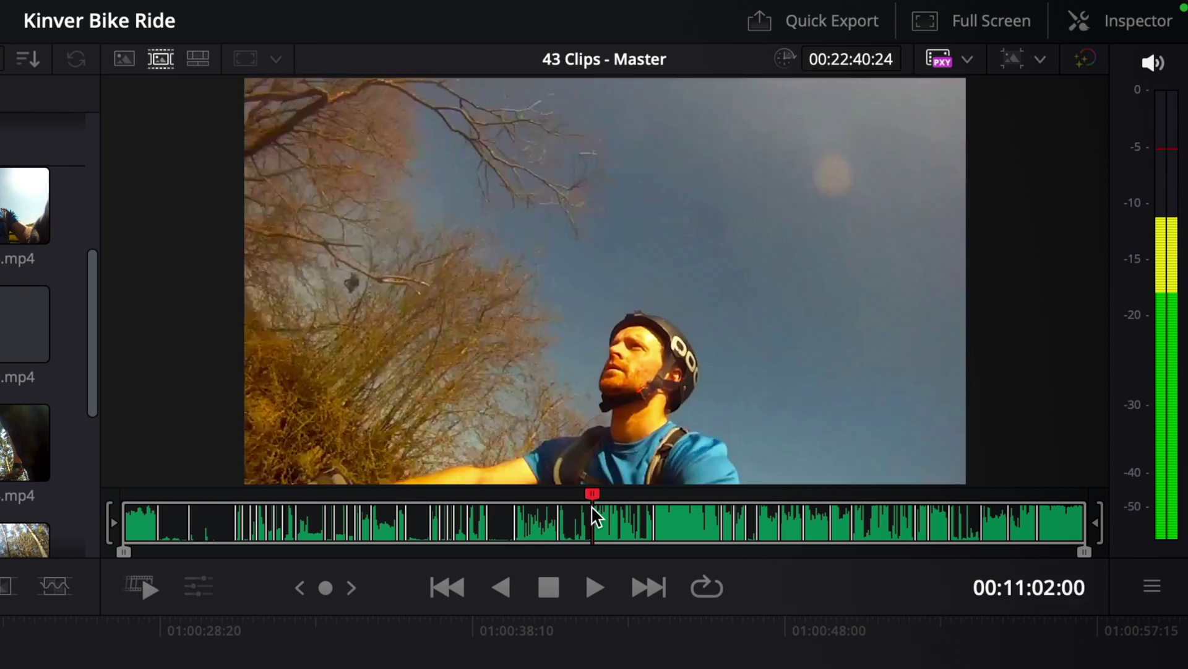
left_click_drag(591, 505, 573, 515)
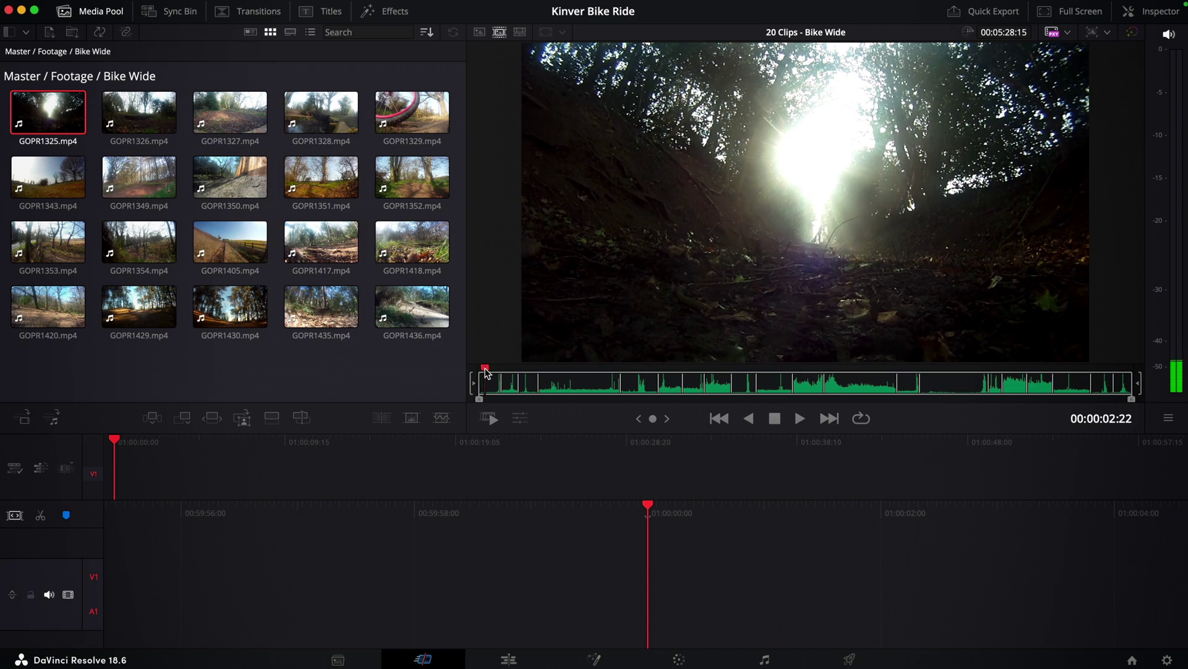
left_click_drag(485, 372, 494, 372)
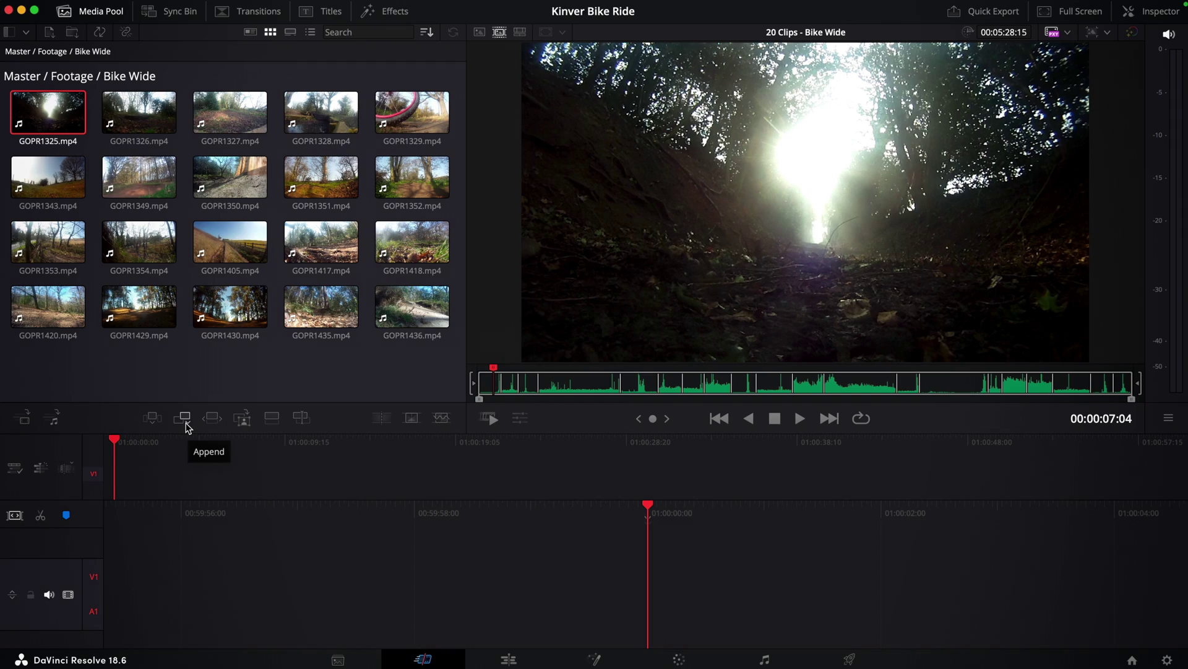
Mark an out point and append the five-second Bike Wide section to the timeline end.
left_click(430, 306)
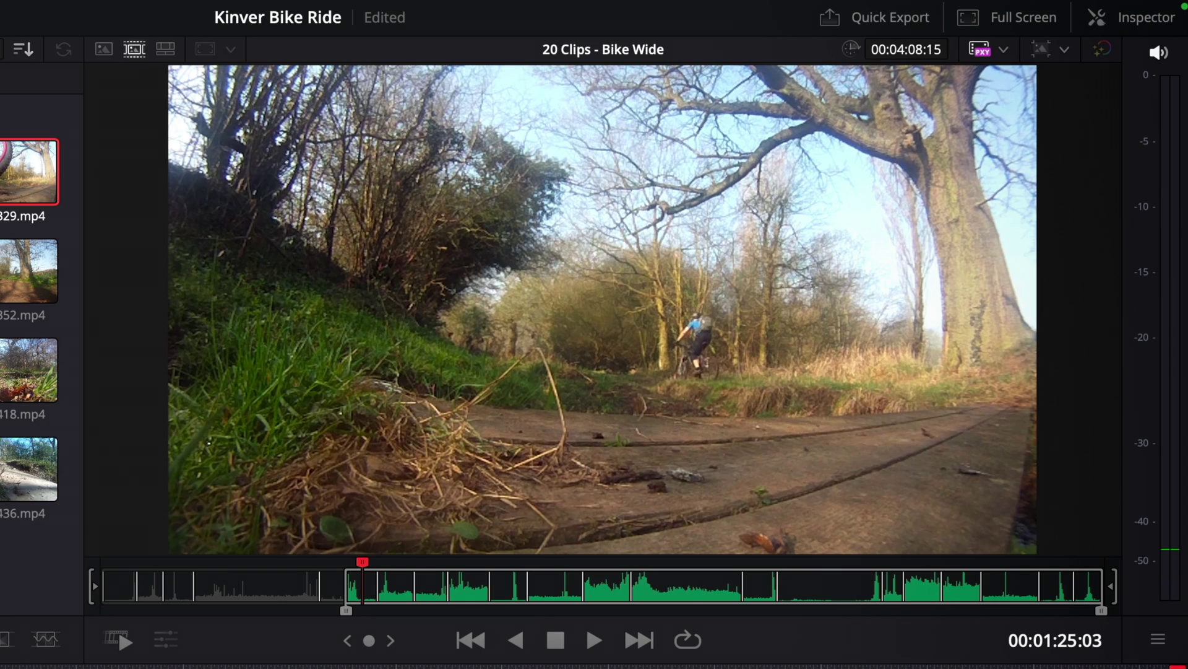
key("o")
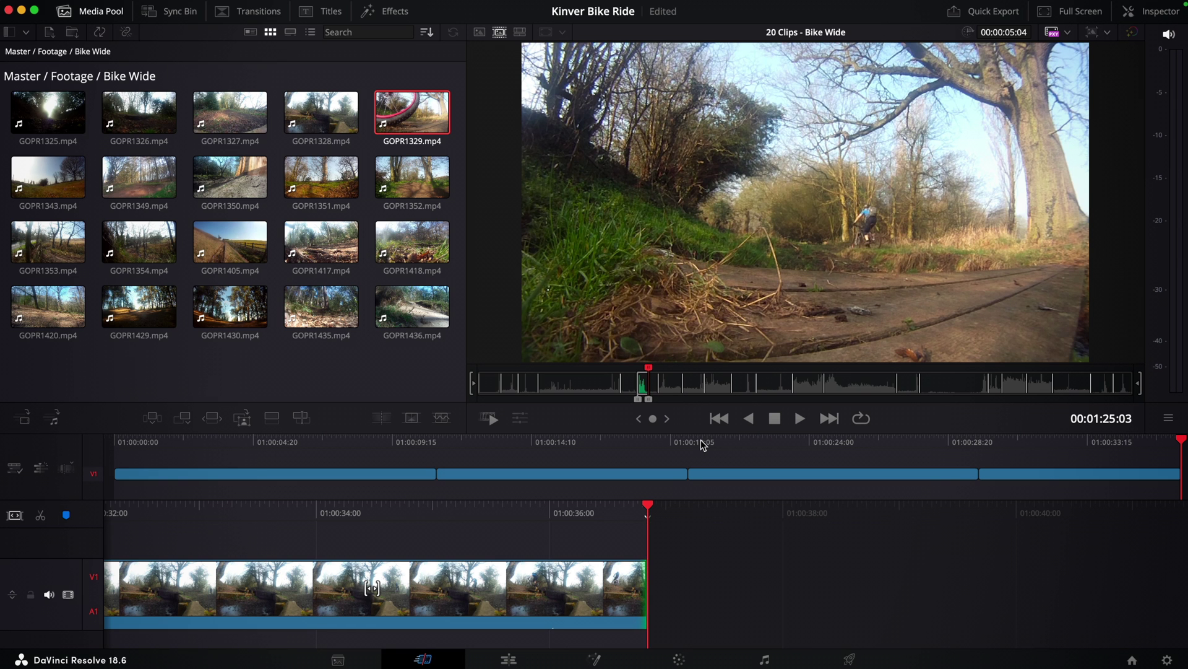
key("shift+F12")
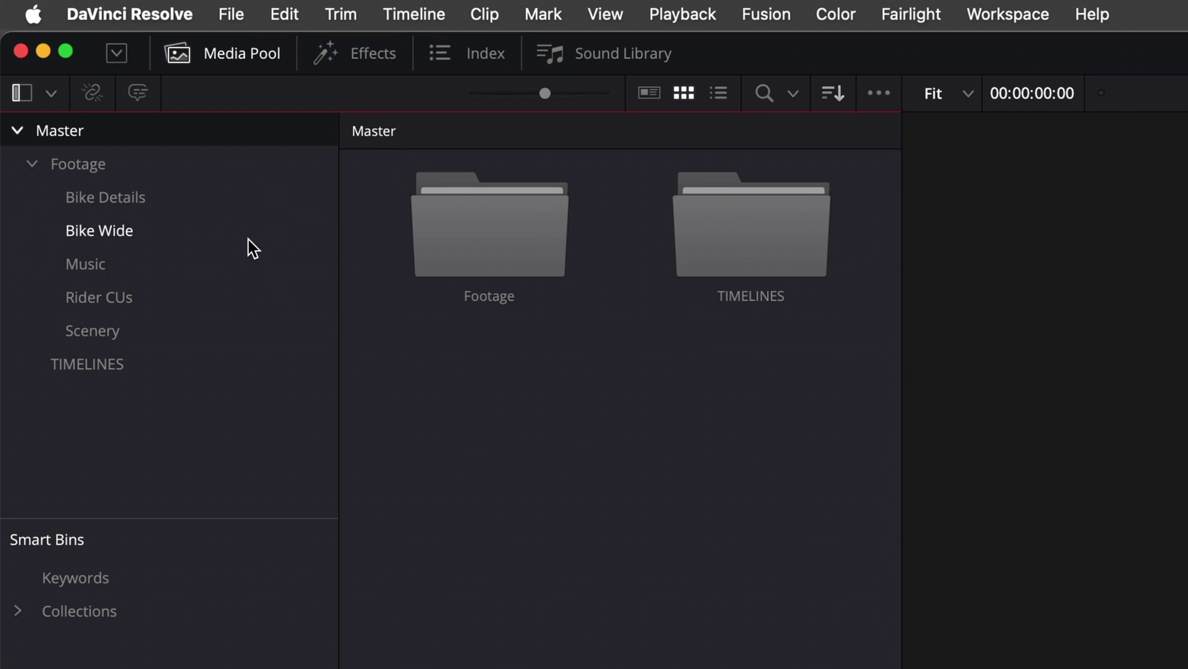
List the Bike Wide bin's GOPR clips, keeping the Clip Name ascending sort.
left_click(247, 240)
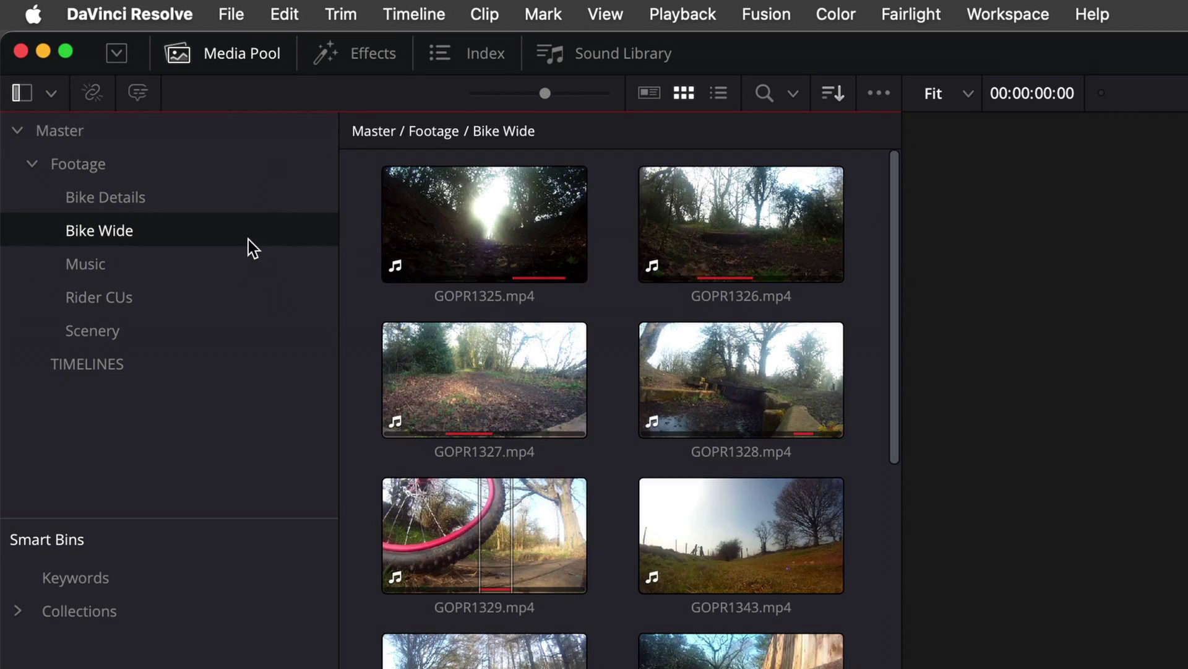
left_click(834, 94)
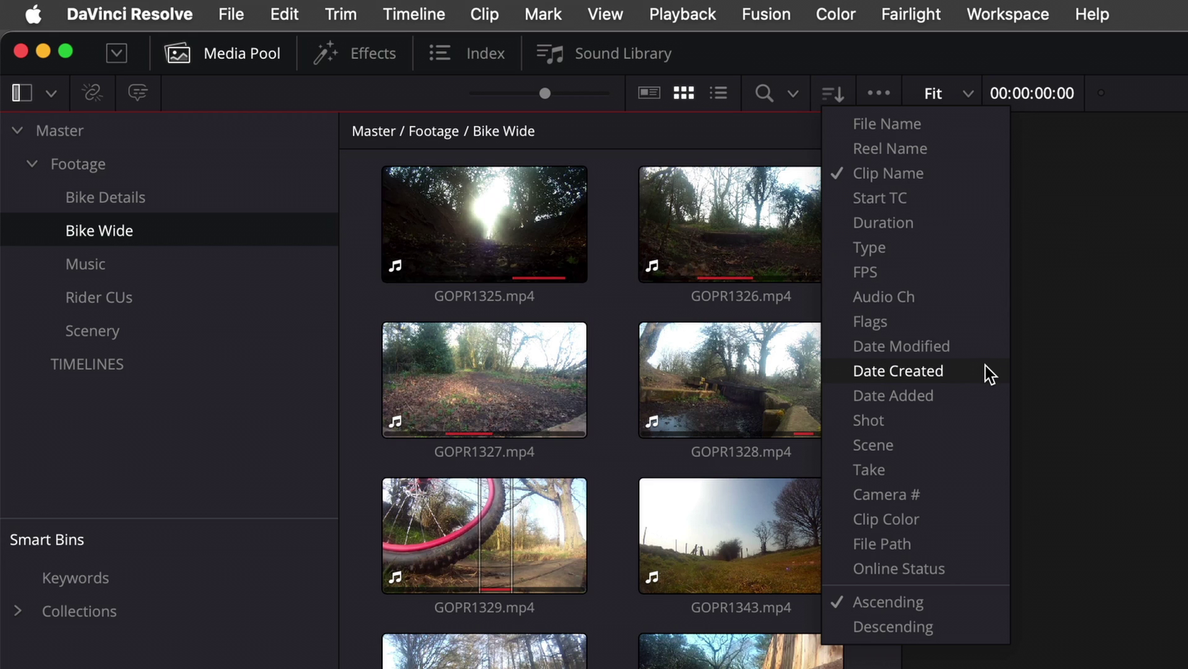
left_click(973, 180)
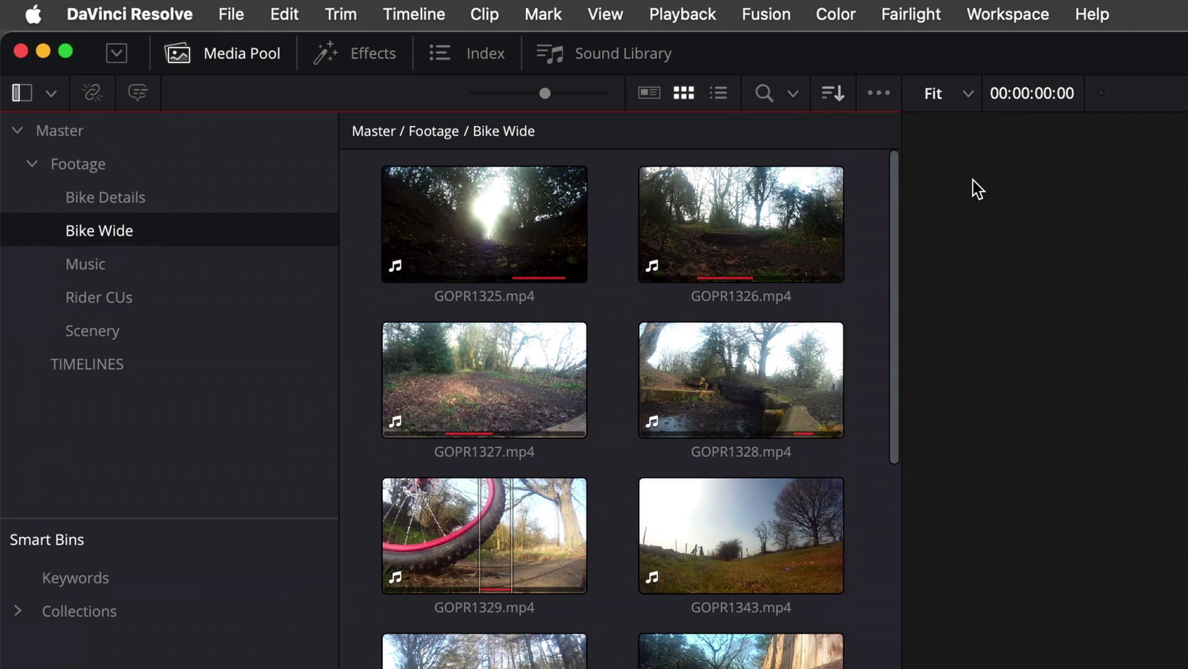
Create a timeline named 'Bike Wide Stringout' from all clips in the Bike Wide bin.
right_click(218, 237)
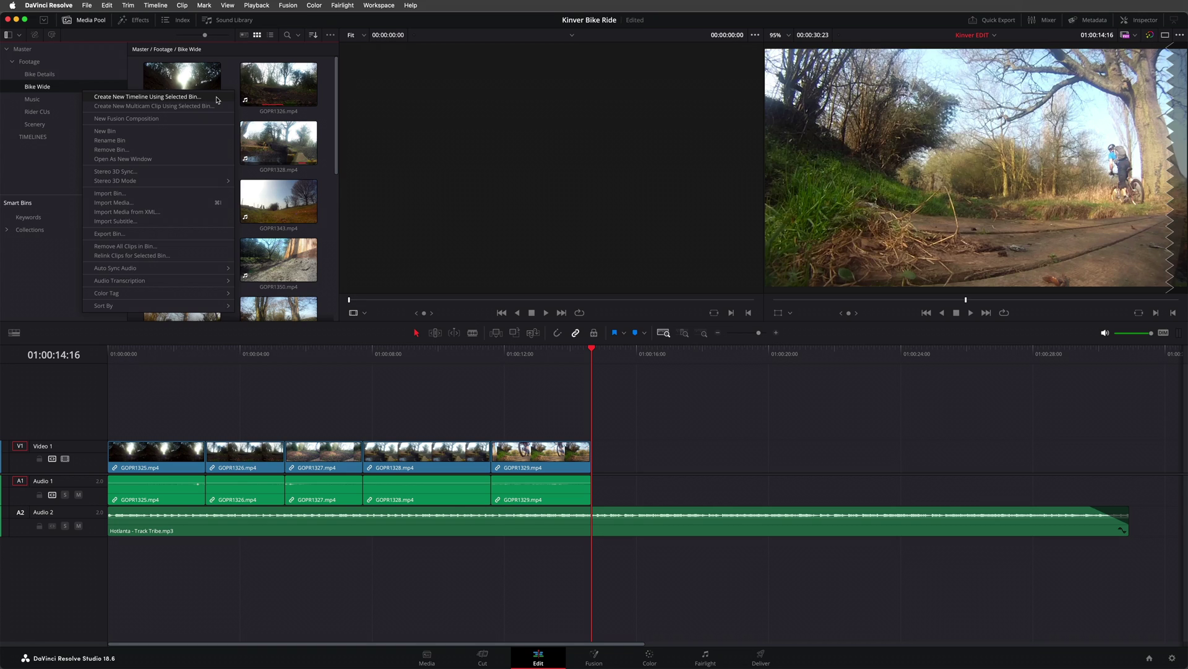
left_click(216, 100)
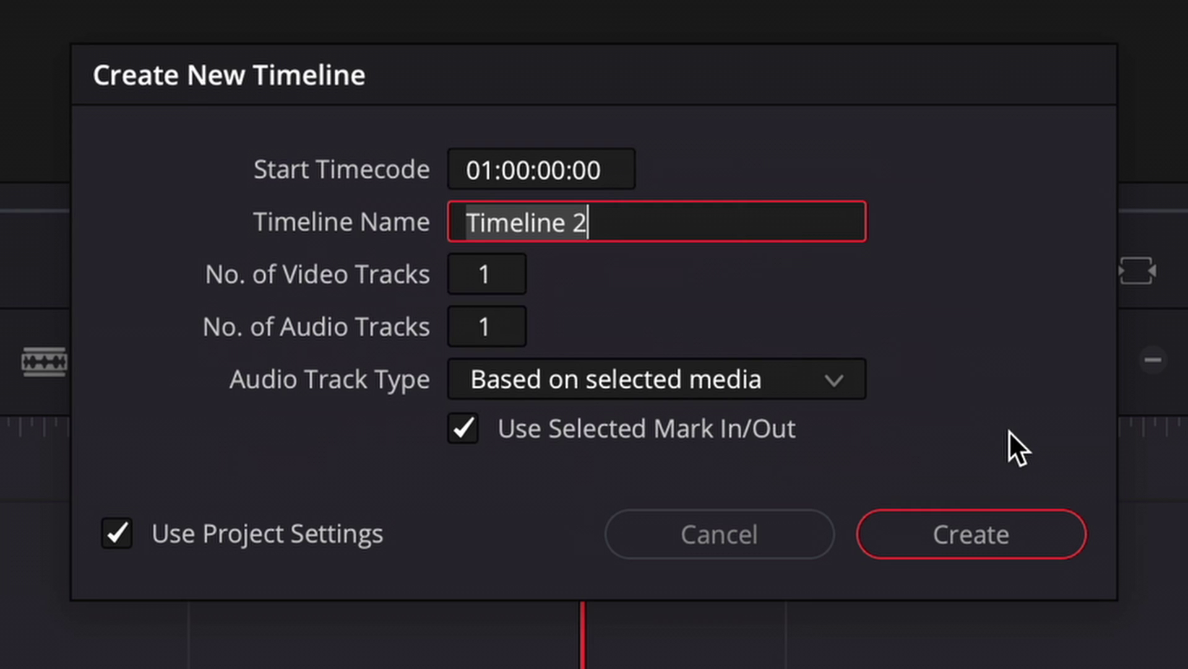
type("Bike ")
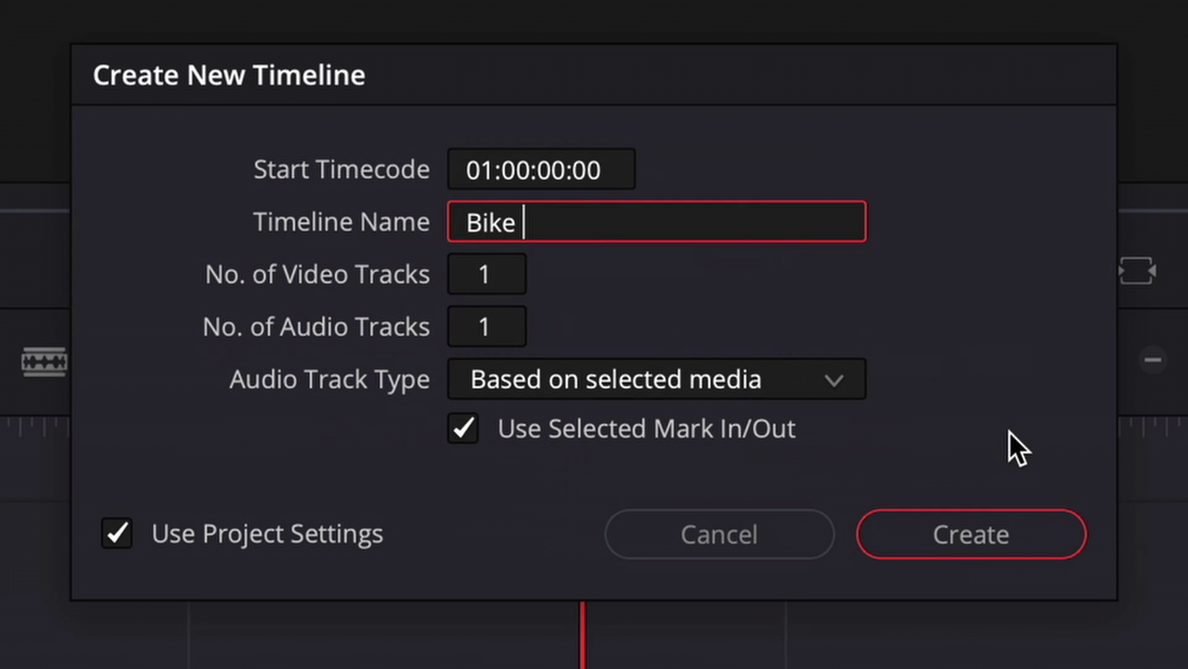
type("Wide Stringout")
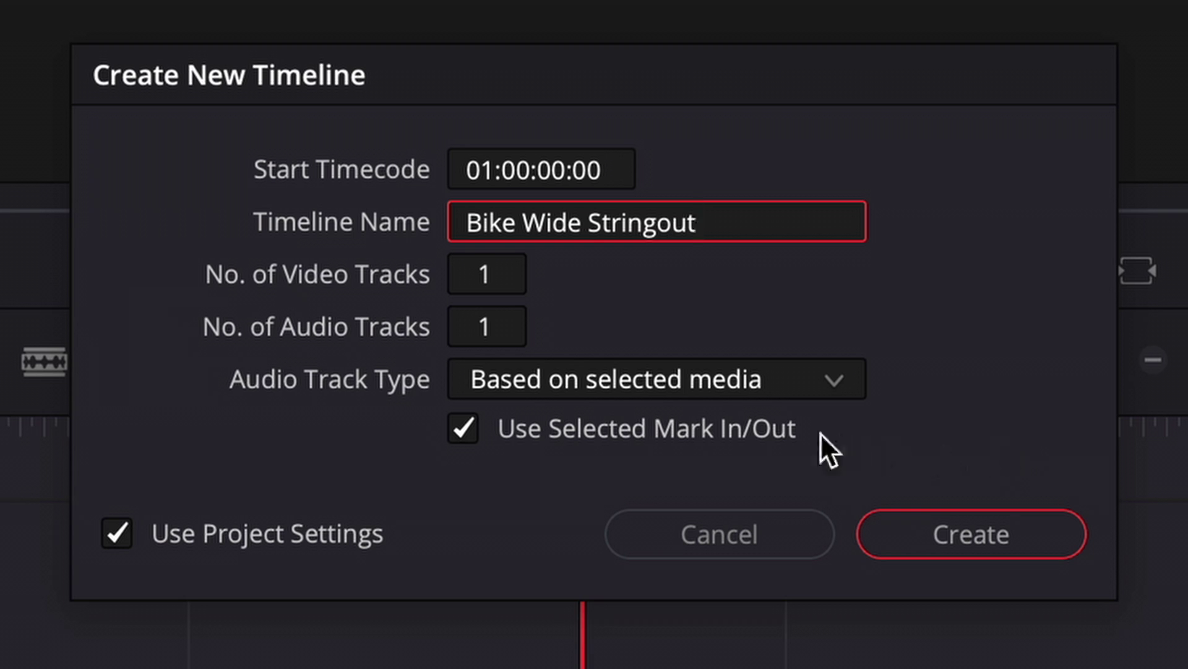
left_click(790, 429)
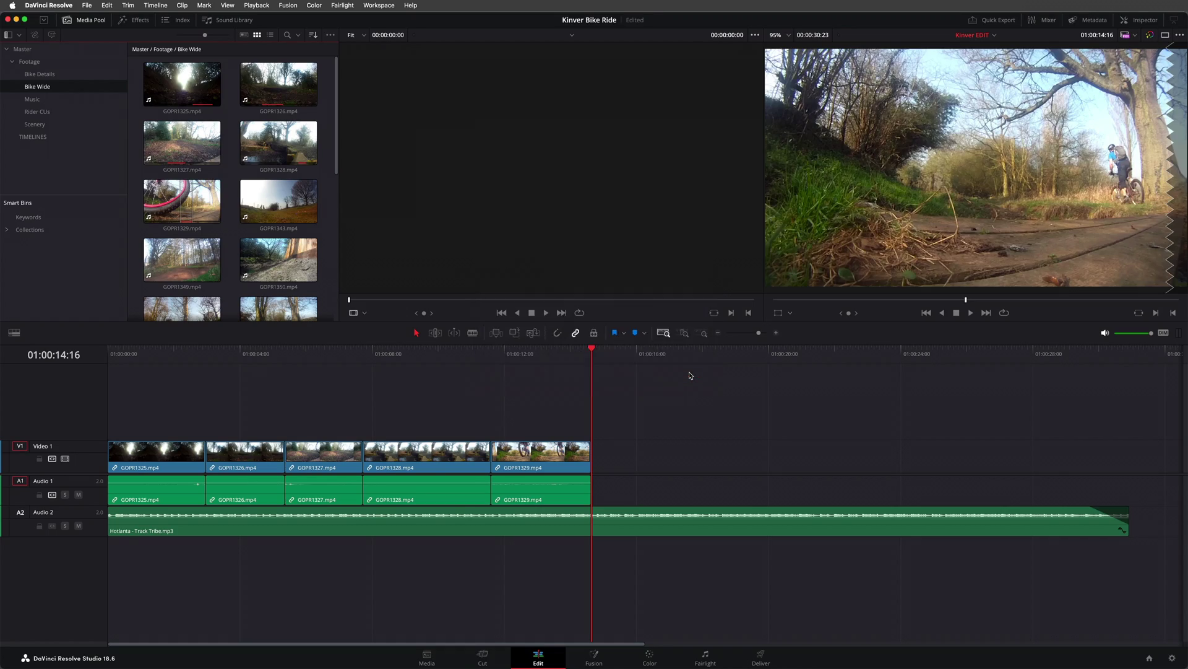
left_click(677, 372)
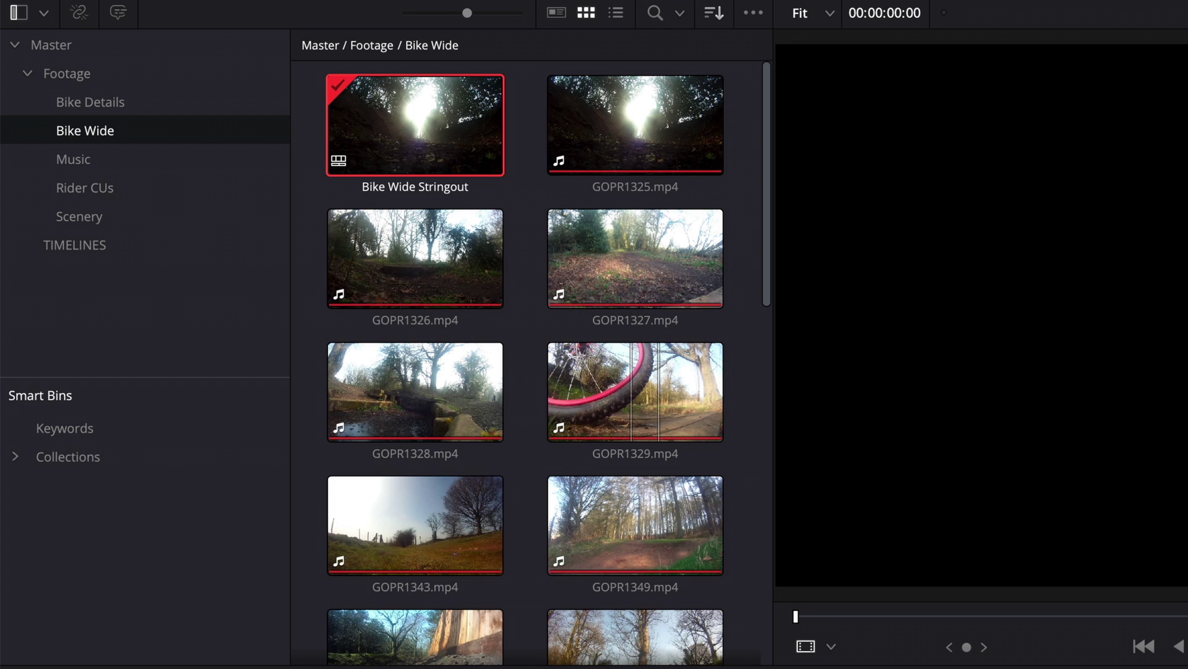
Start a new smart bin named 'Stringout' with a first rule of Clip Type is Timeline.
right_click(148, 519)
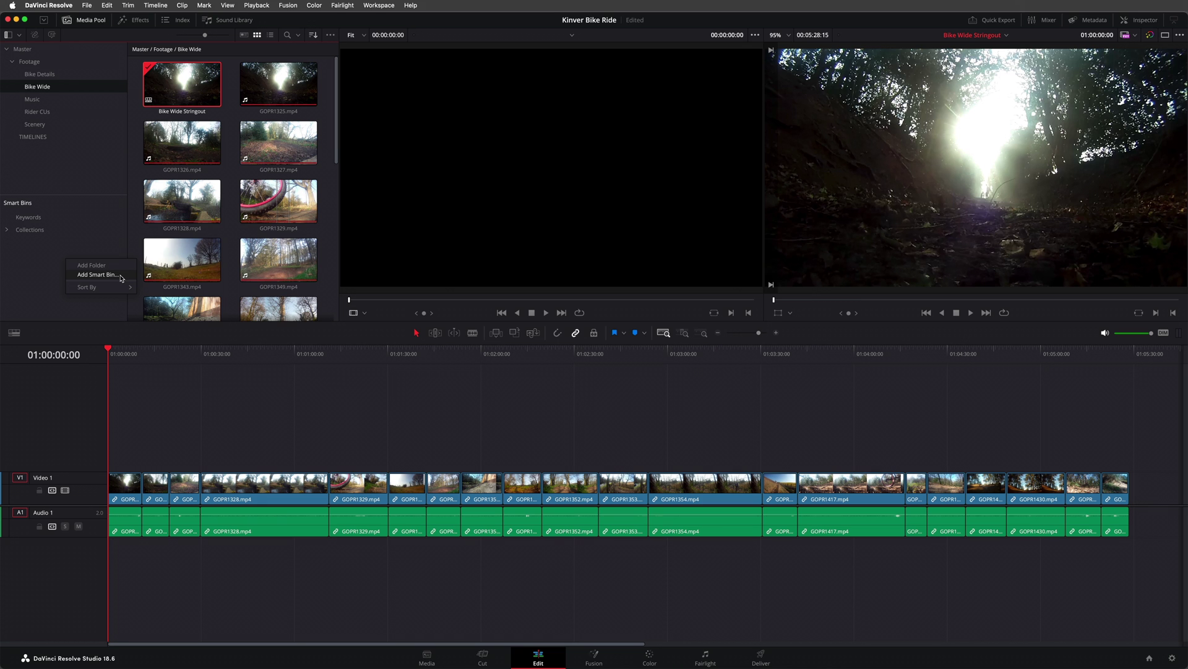
left_click(121, 276)
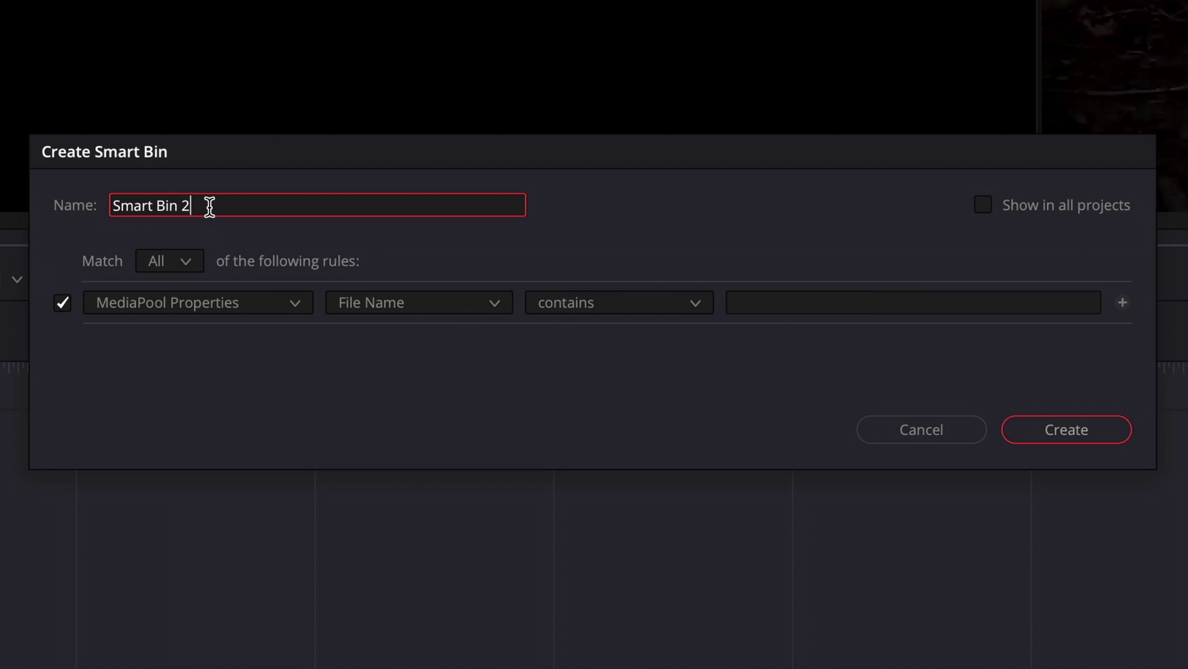
triple_click(440, 284)
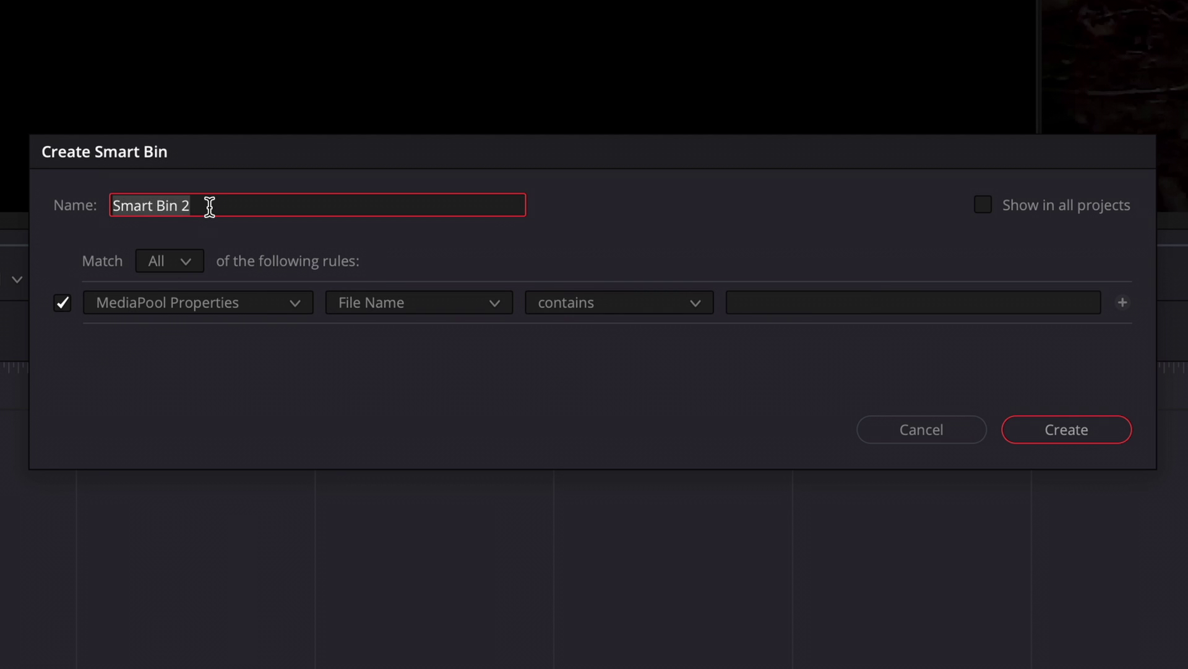
type("Stringouts")
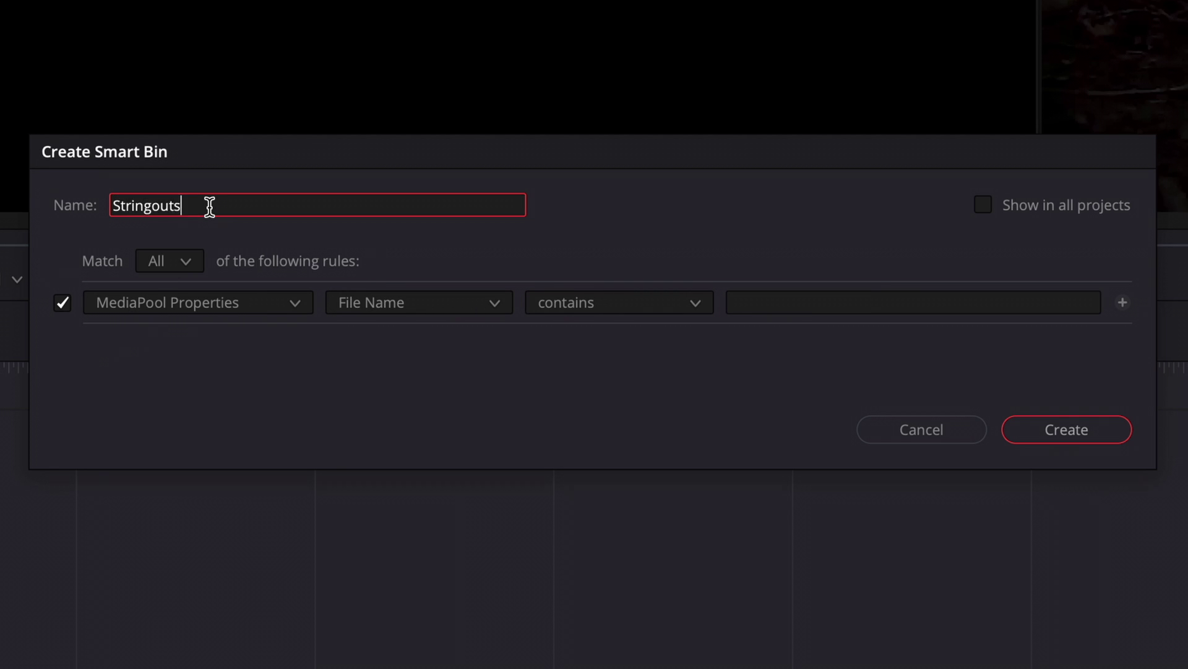
left_click(449, 306)
key("c")
key("c")
left_click(485, 564)
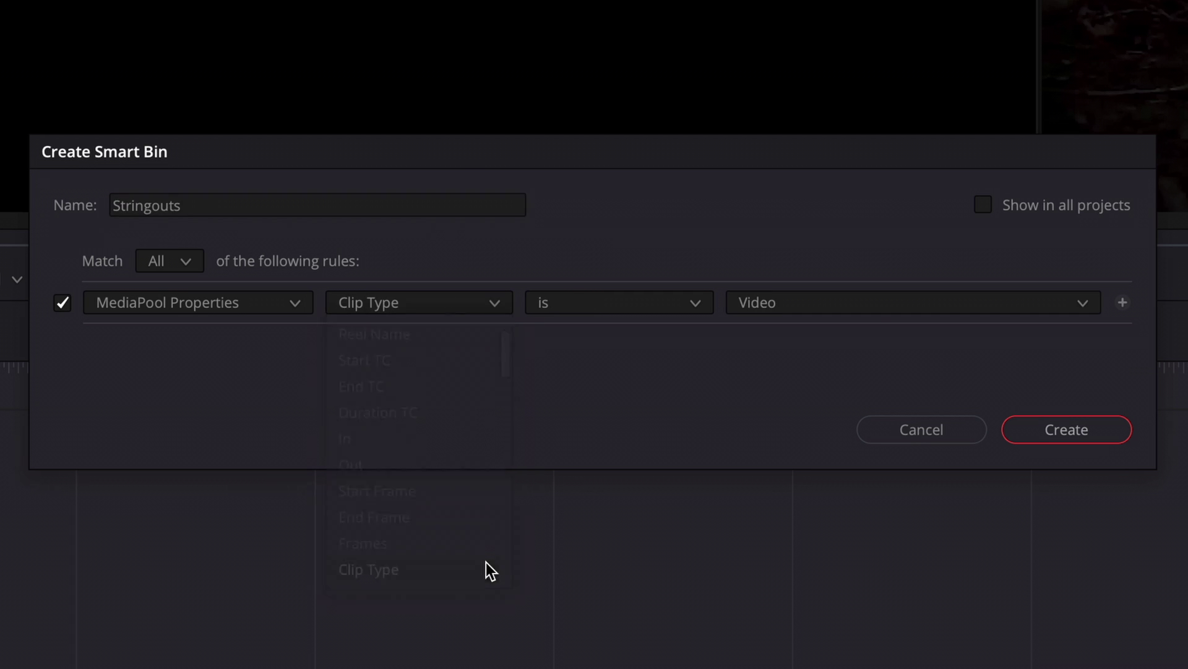
left_click(871, 305)
left_click(935, 467)
Add a second rule, Clip Name contains 'stringout', and create the smart bin.
left_click(1123, 302)
left_click(472, 348)
scroll(472, 347, "down", 5)
scroll(469, 357, "up", 8)
left_click(469, 370)
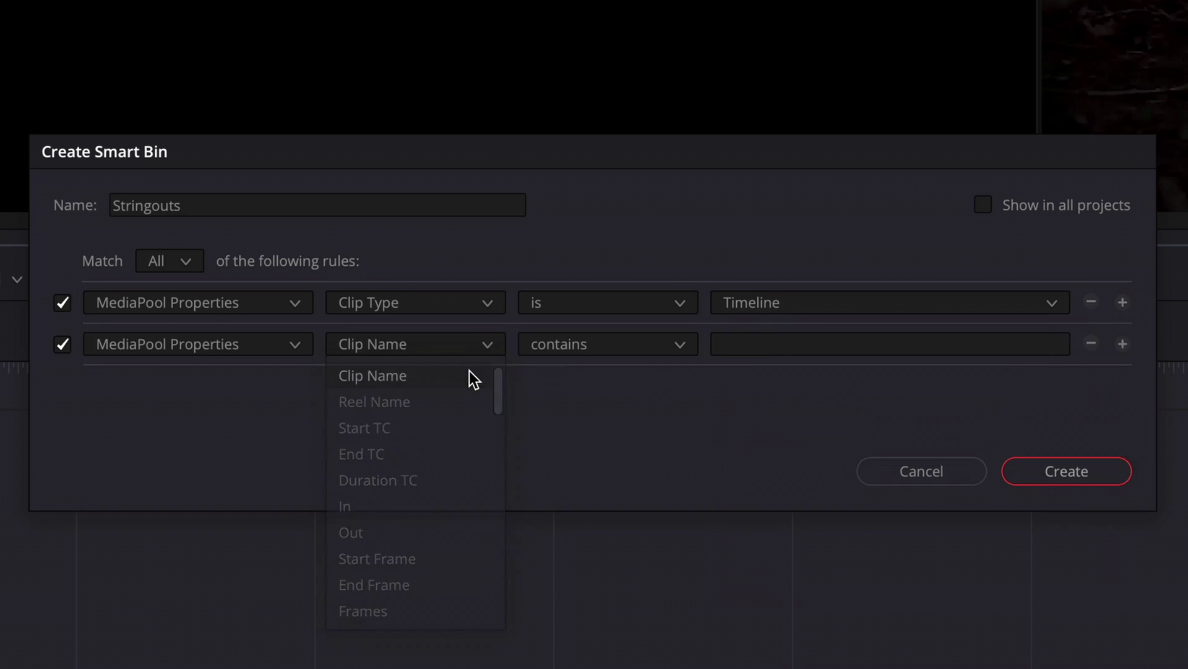
left_click(777, 345)
type("stringout")
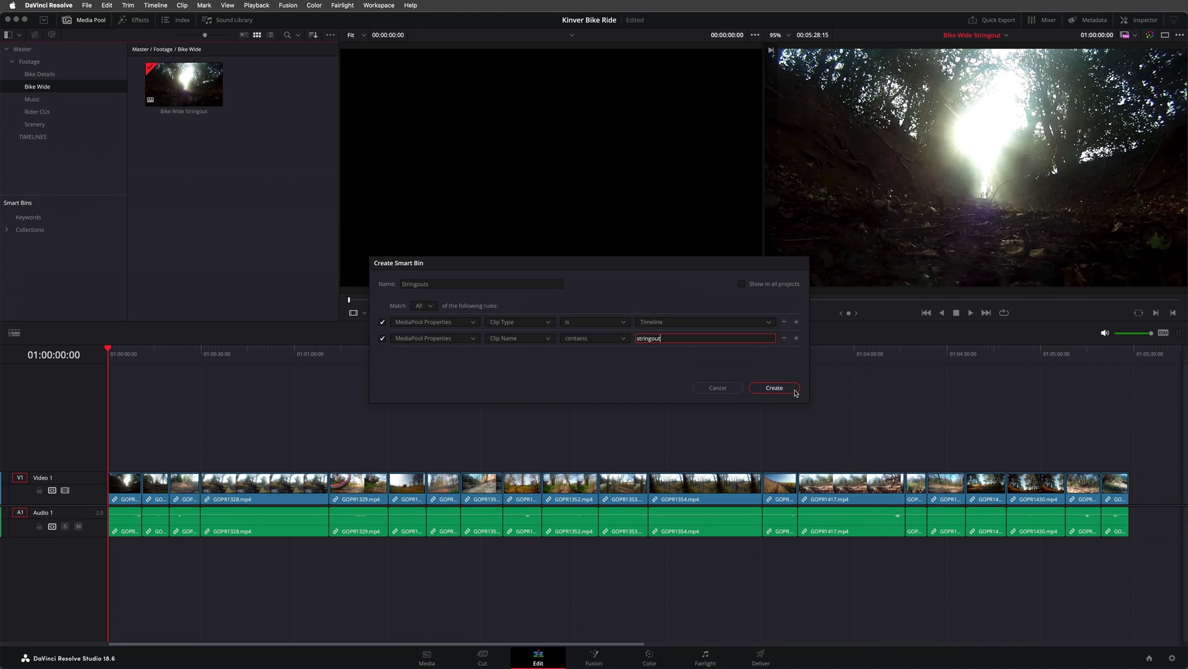
left_click(795, 390)
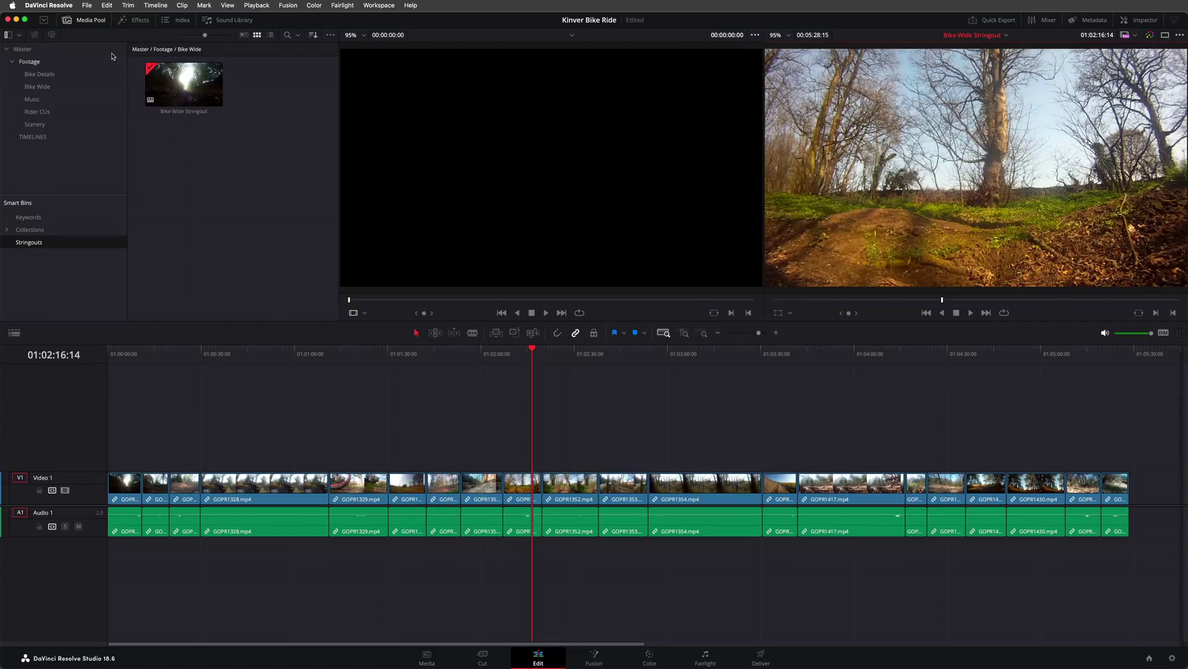
Hide the media pool, use single viewer mode, and enable stacked timeline tabs.
left_click(68, 20)
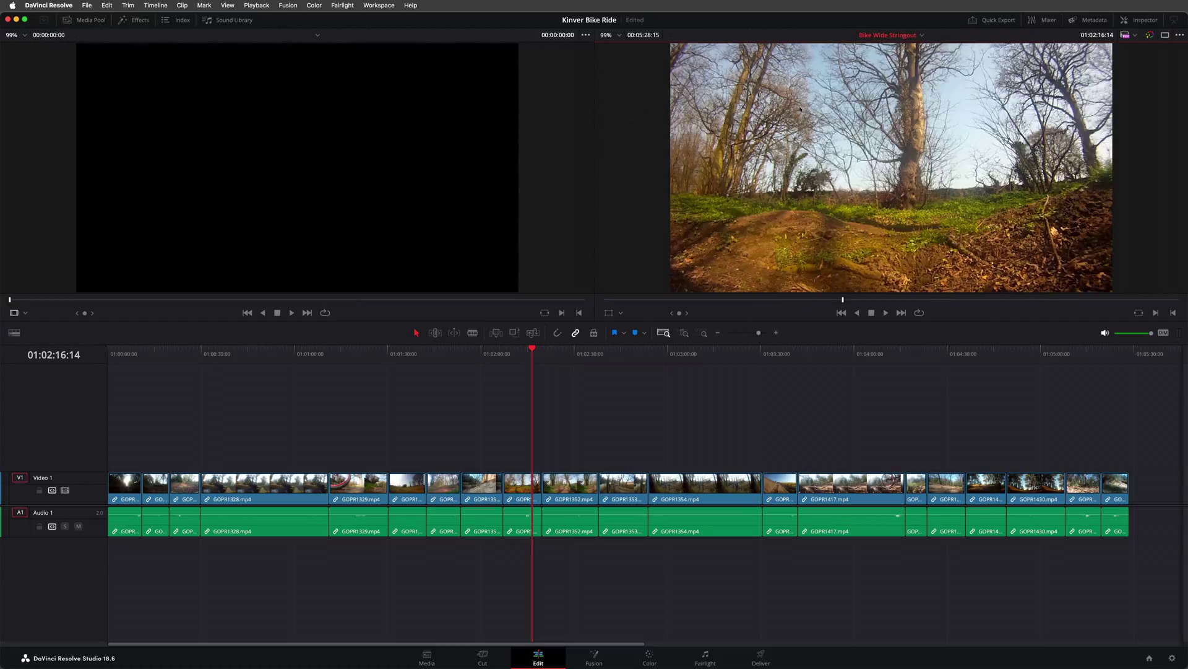
left_click(1165, 37)
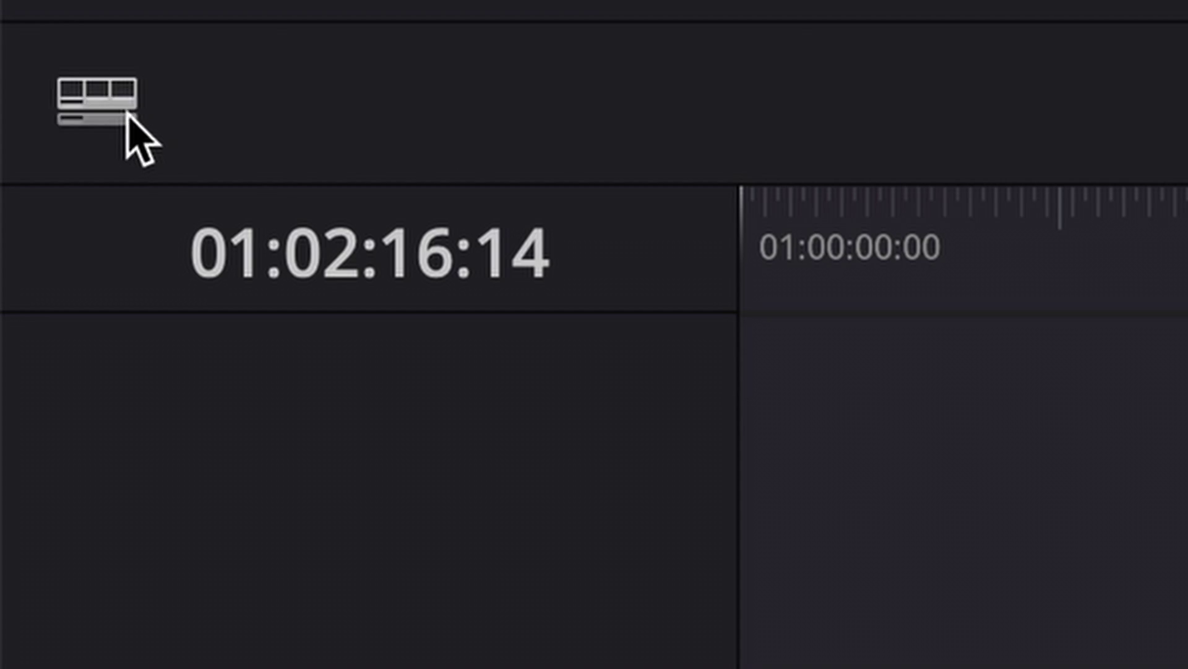
left_click(127, 115)
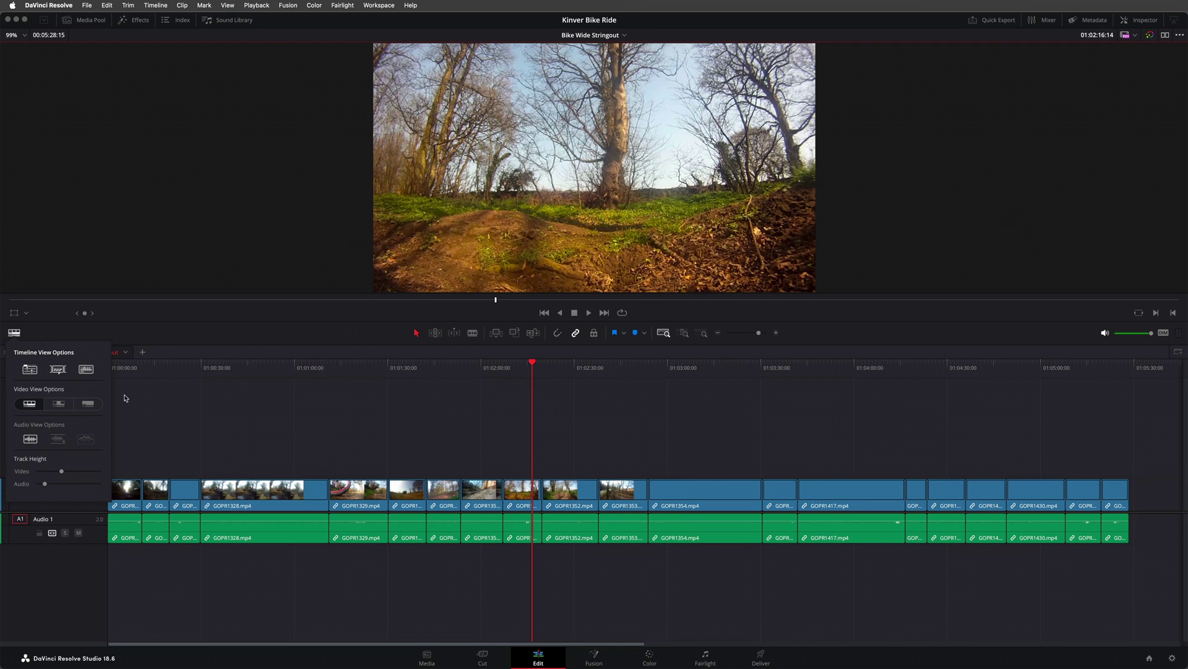
left_click(155, 403)
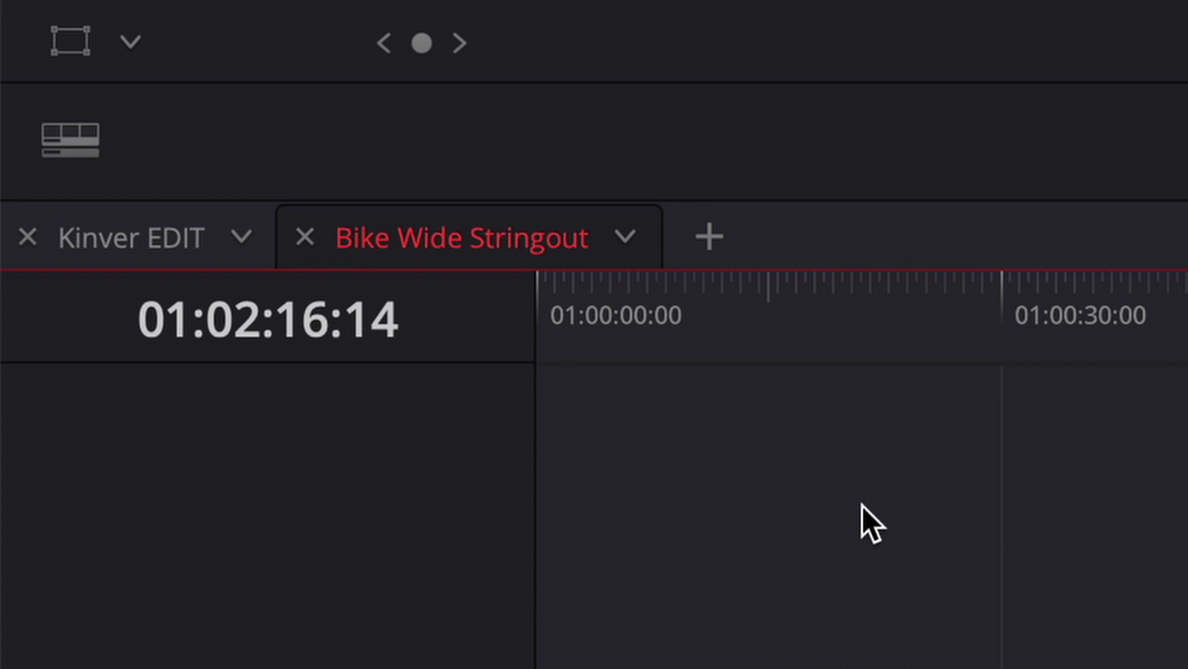
right_click(580, 244)
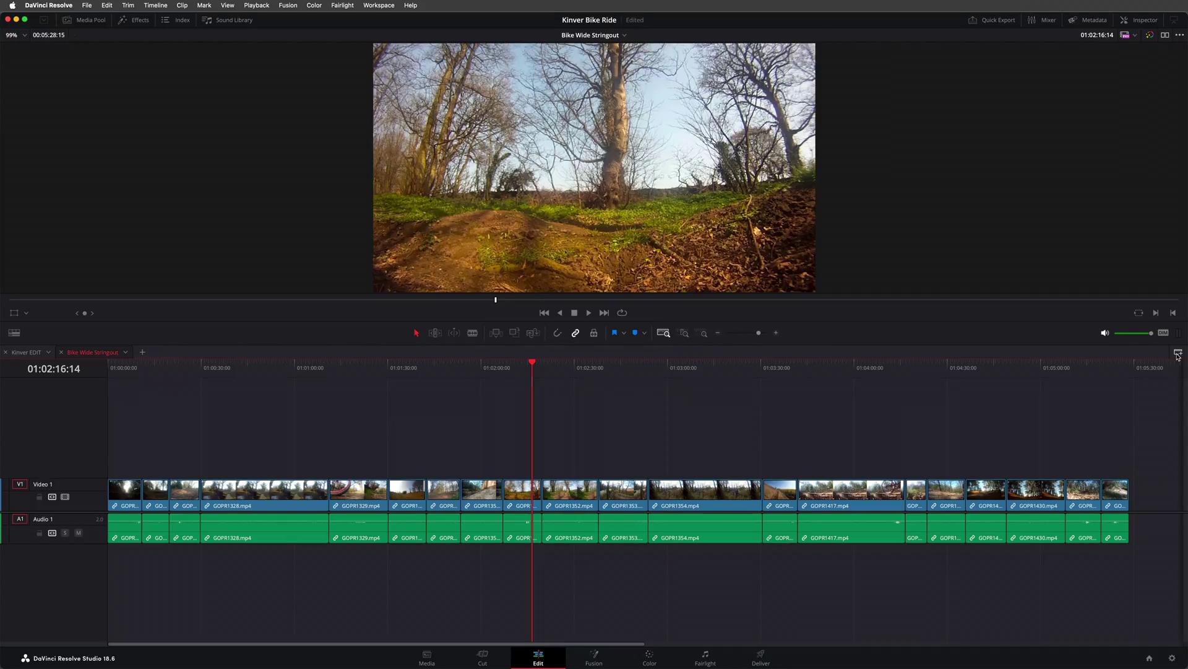
Stack Kinver EDIT below Bike Wide Stringout, enlarge the timeline panes, and activate the stringout.
left_click(1178, 353)
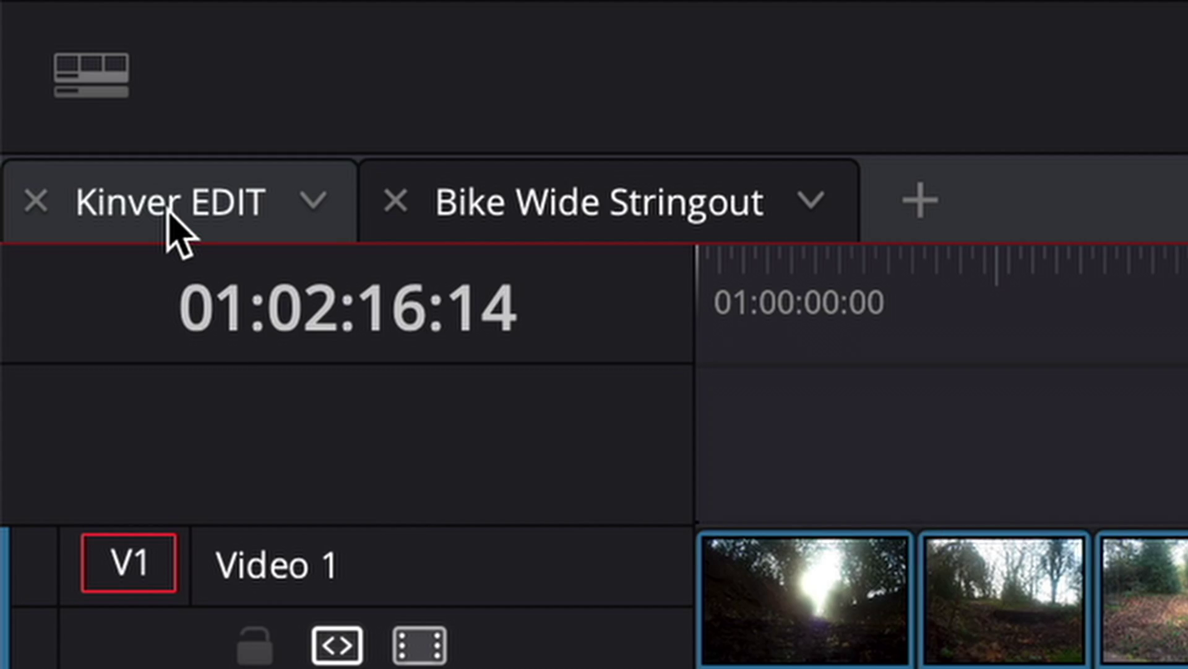
middle_click(175, 229)
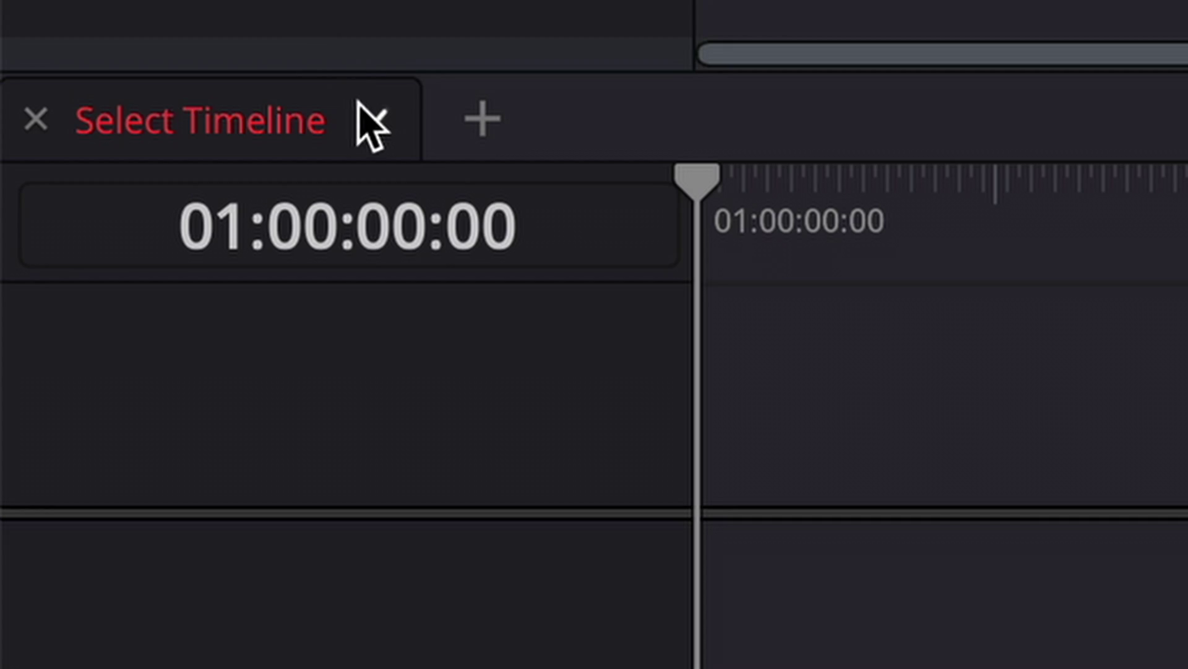
left_click(369, 115)
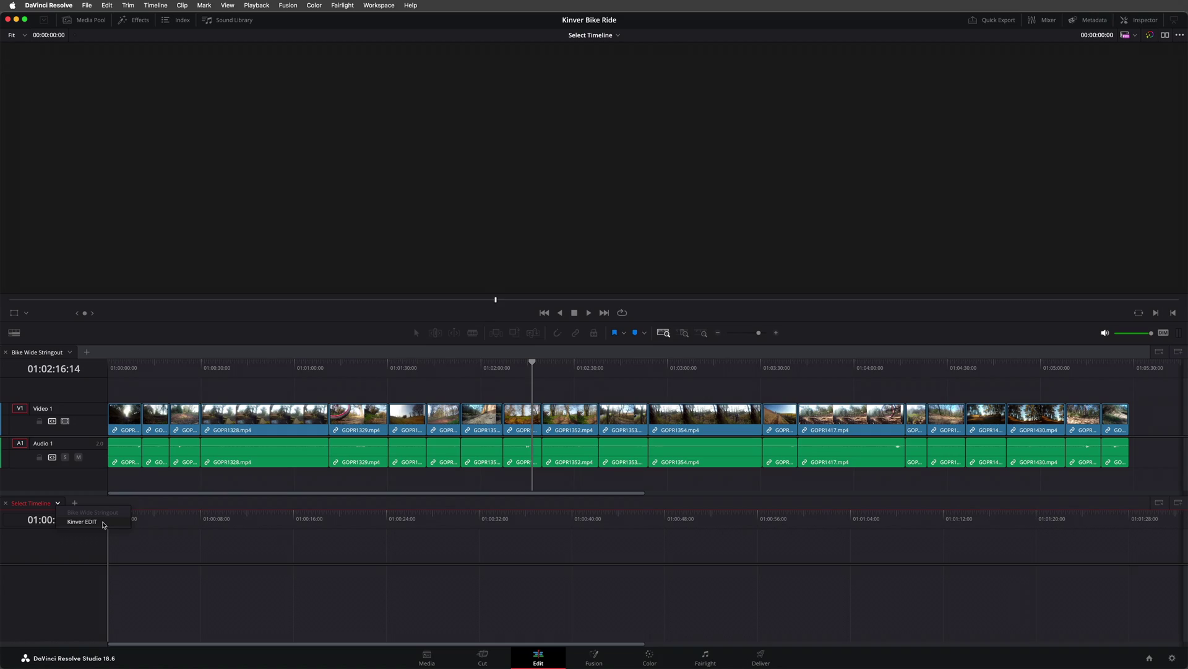
left_click(82, 522)
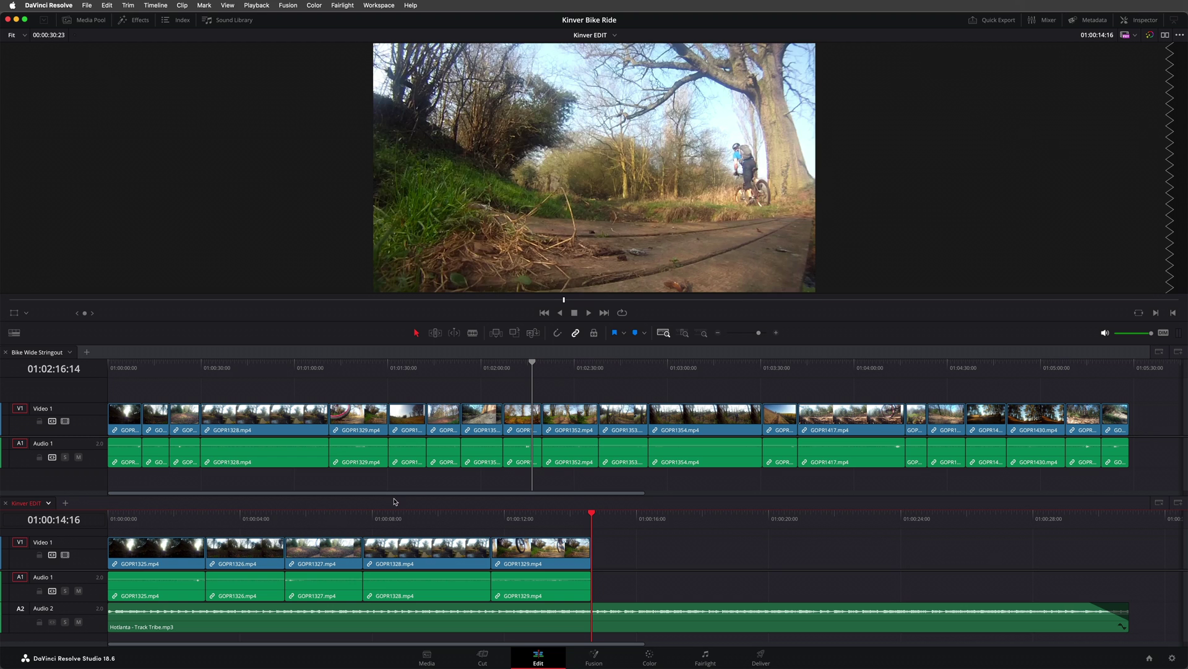
left_click_drag(604, 320, 609, 283)
left_click_drag(628, 477, 628, 456)
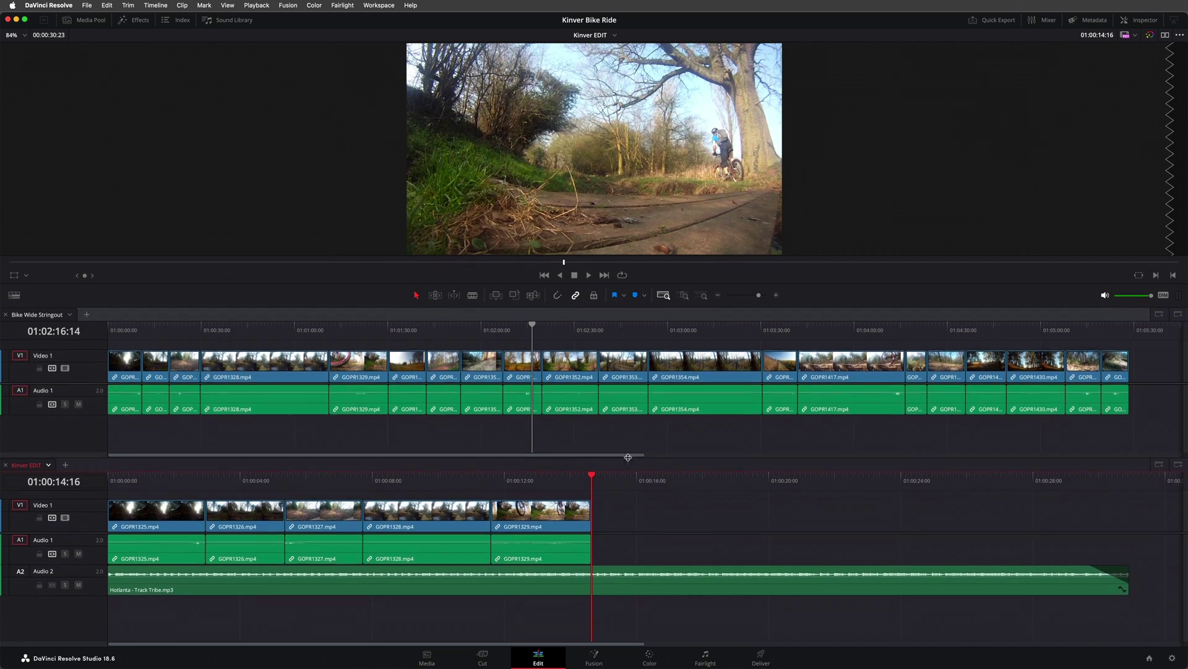
left_click(625, 379)
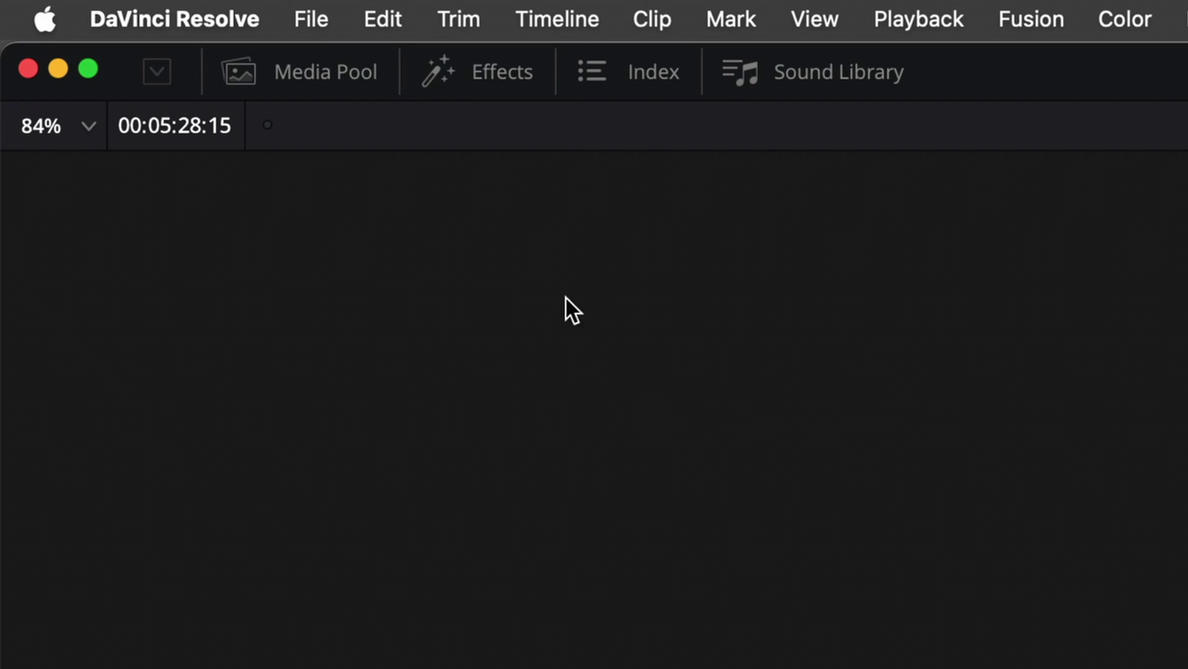
Copy GOPR1352.mp4 and paste it into Kinver EDIT at 01:00:17:00.
left_click(400, 25)
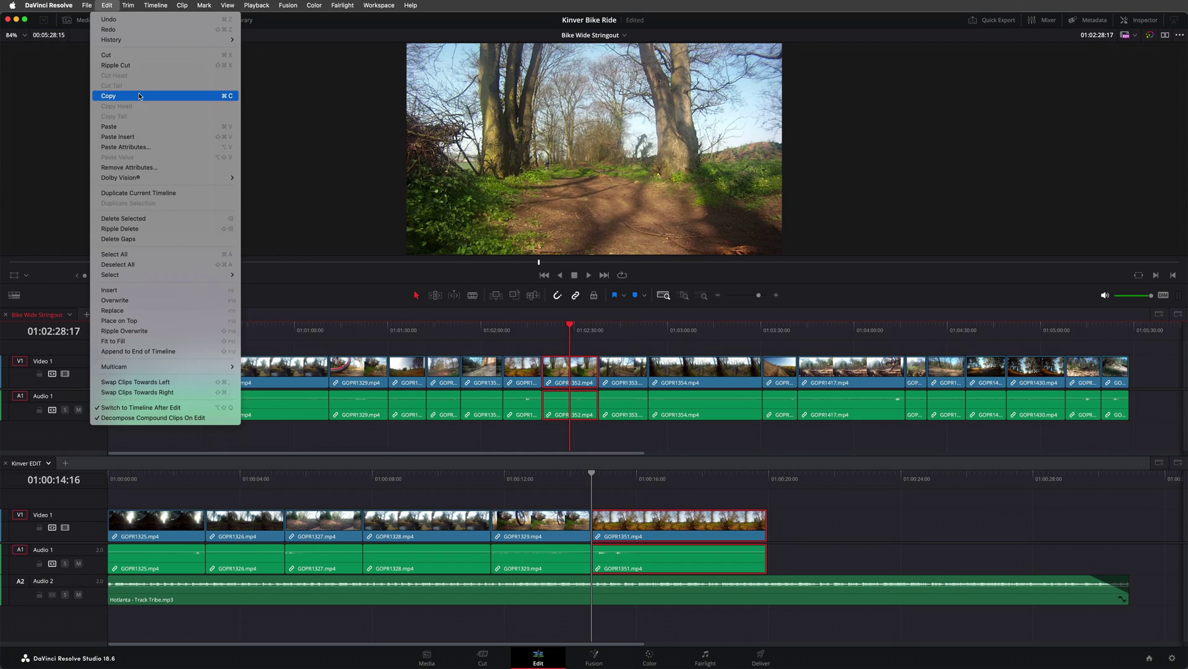
left_click(140, 97)
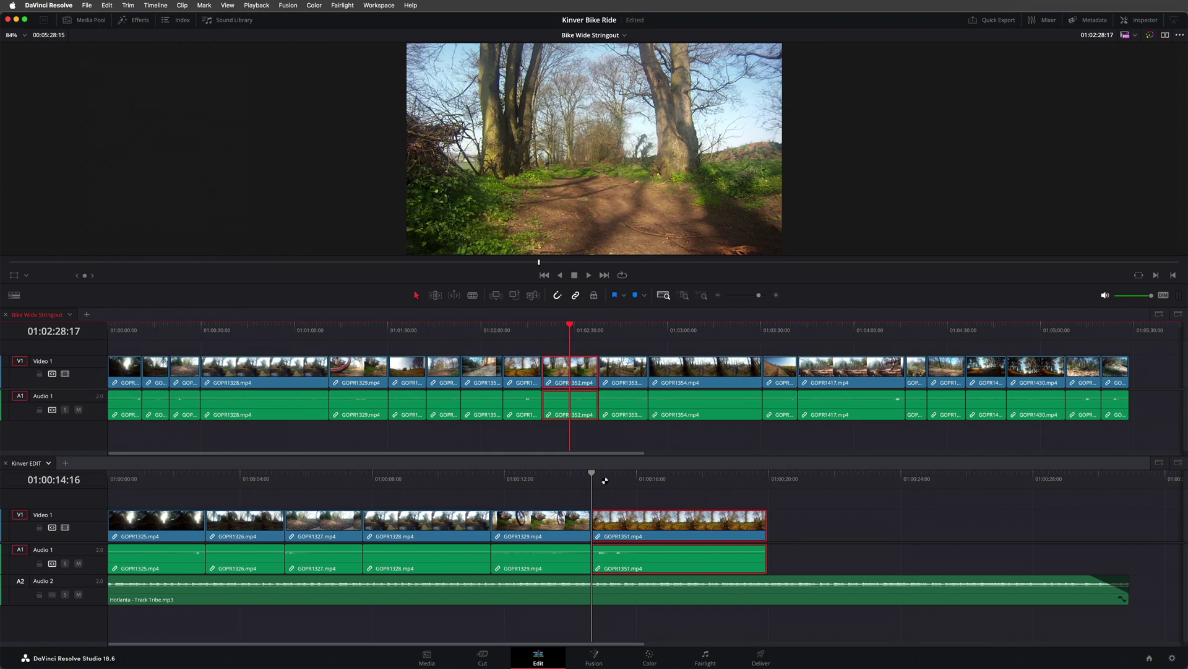
left_click_drag(605, 477, 628, 483)
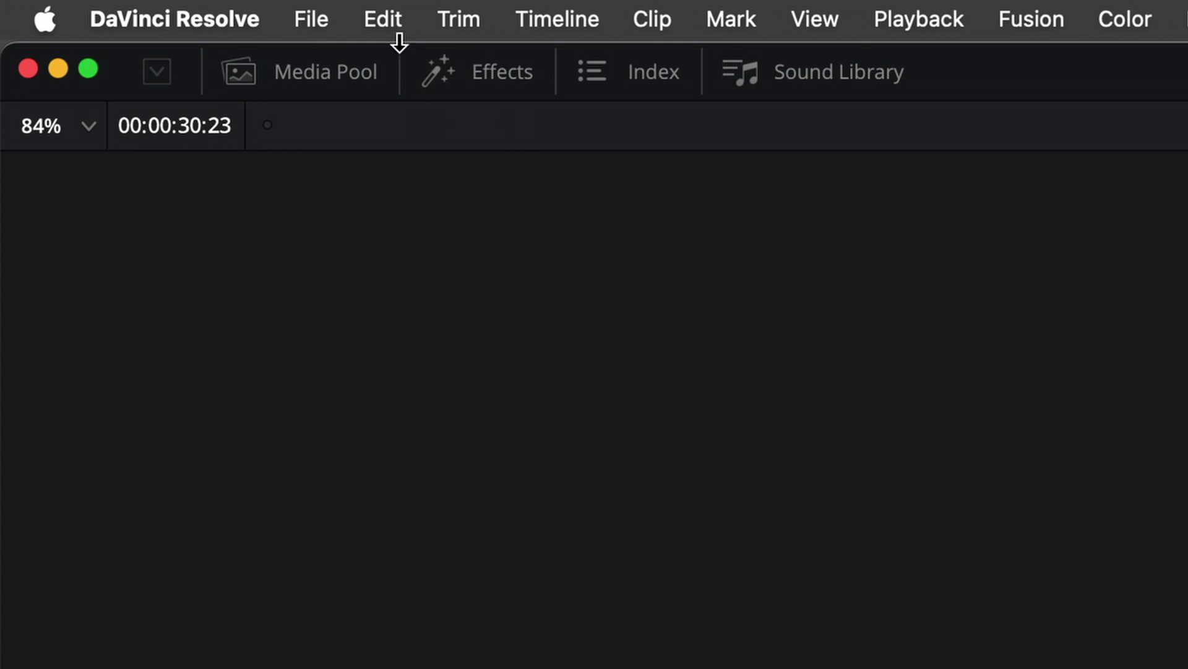
left_click(396, 24)
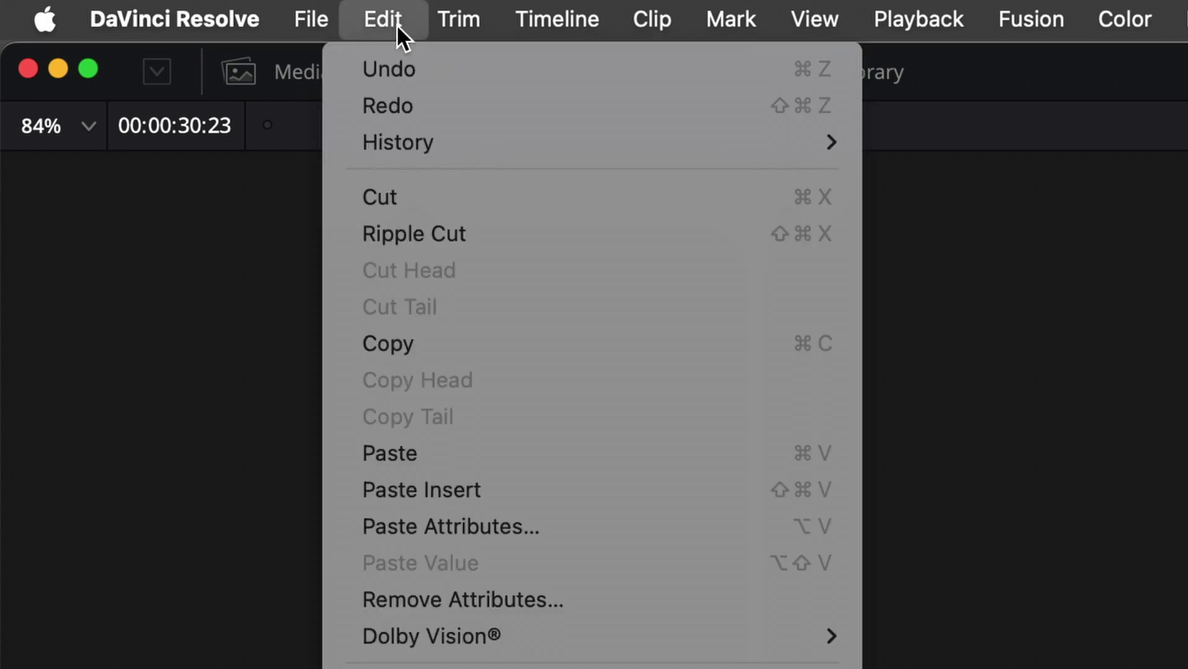
left_click(455, 450)
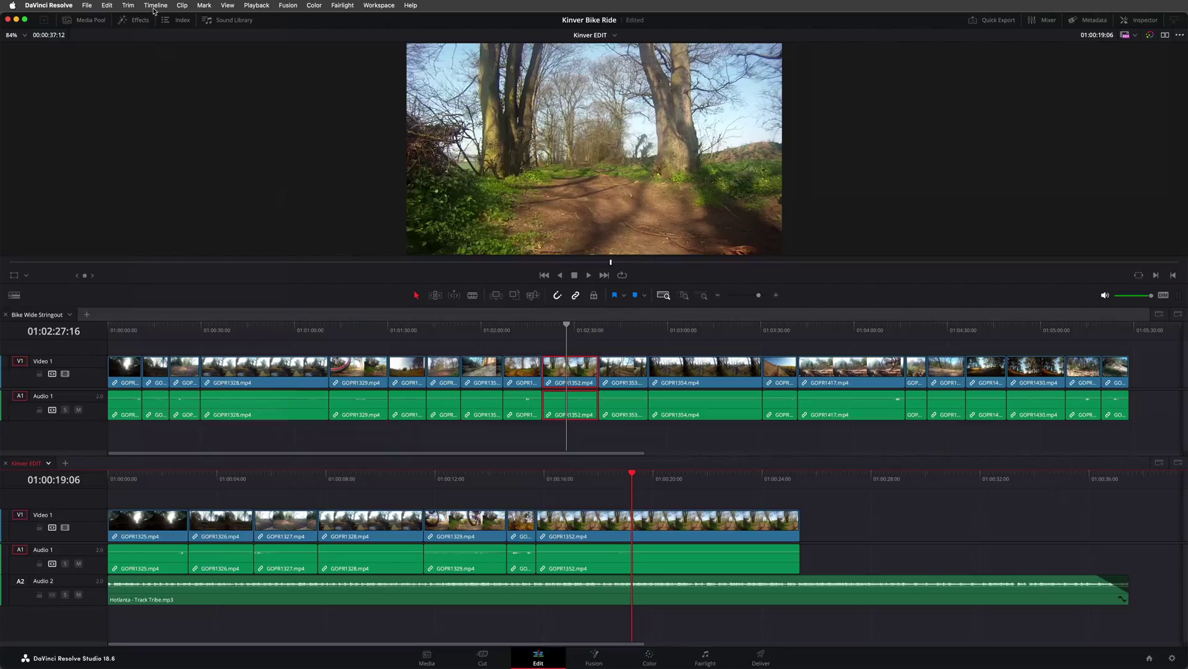
Enable Selection Follows Playhead and overwrite GOPR1420.mp4 from the stringout onto Kinver EDIT's end.
left_click(155, 5)
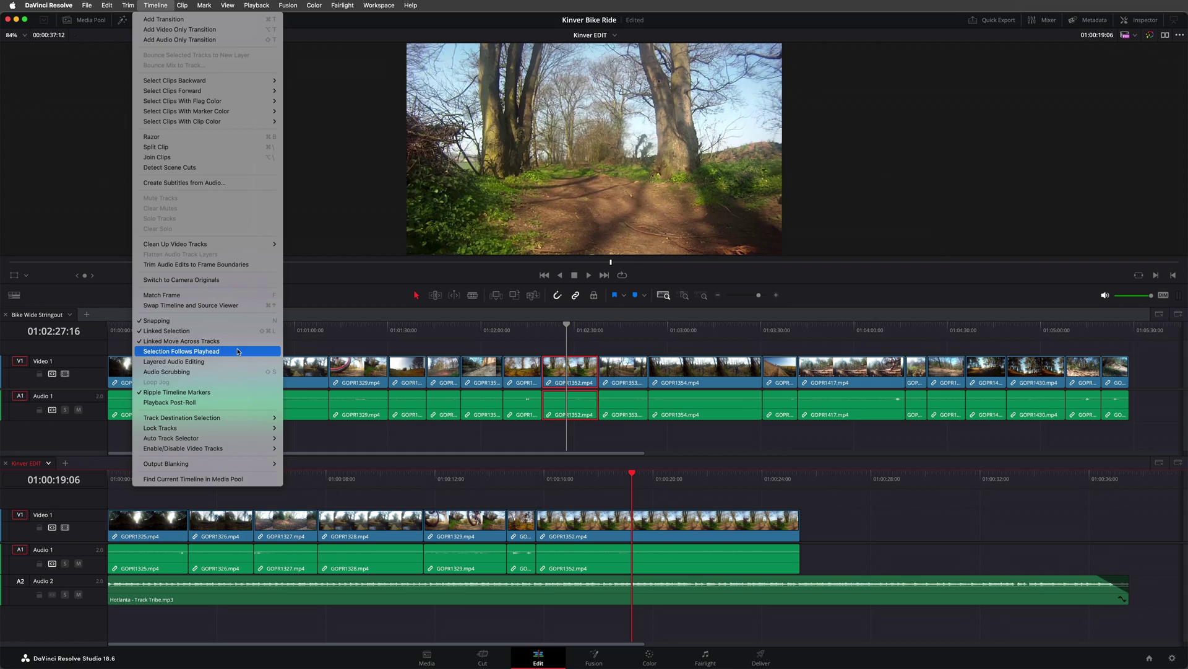
left_click(237, 352)
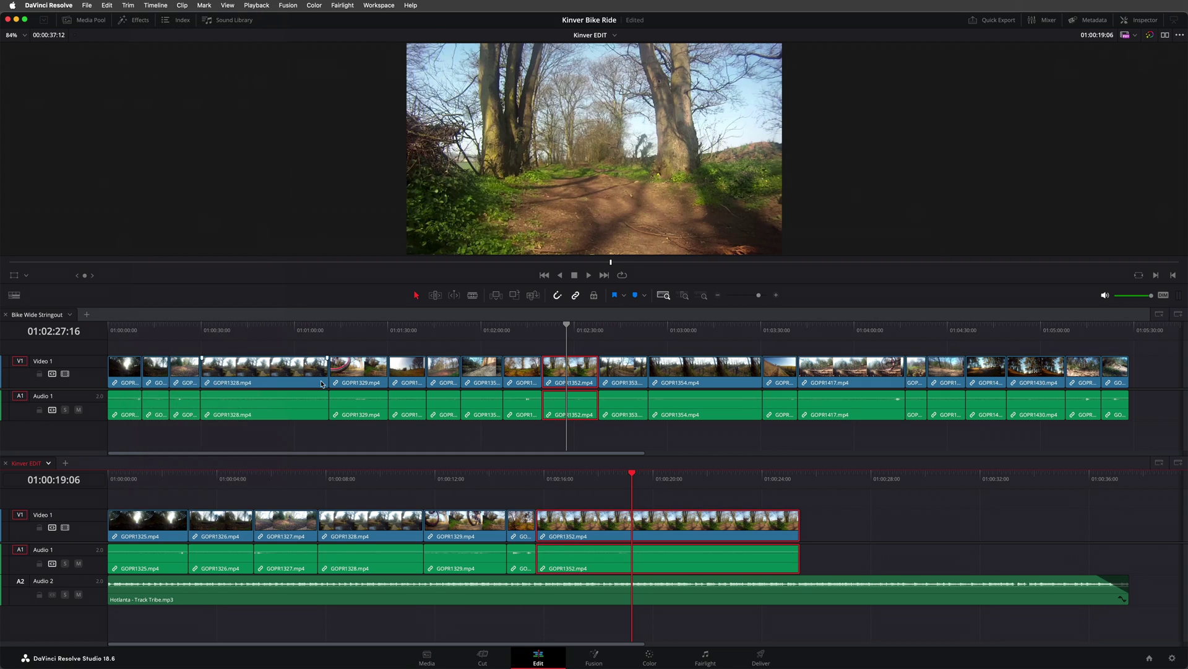
left_click_drag(523, 334, 568, 332)
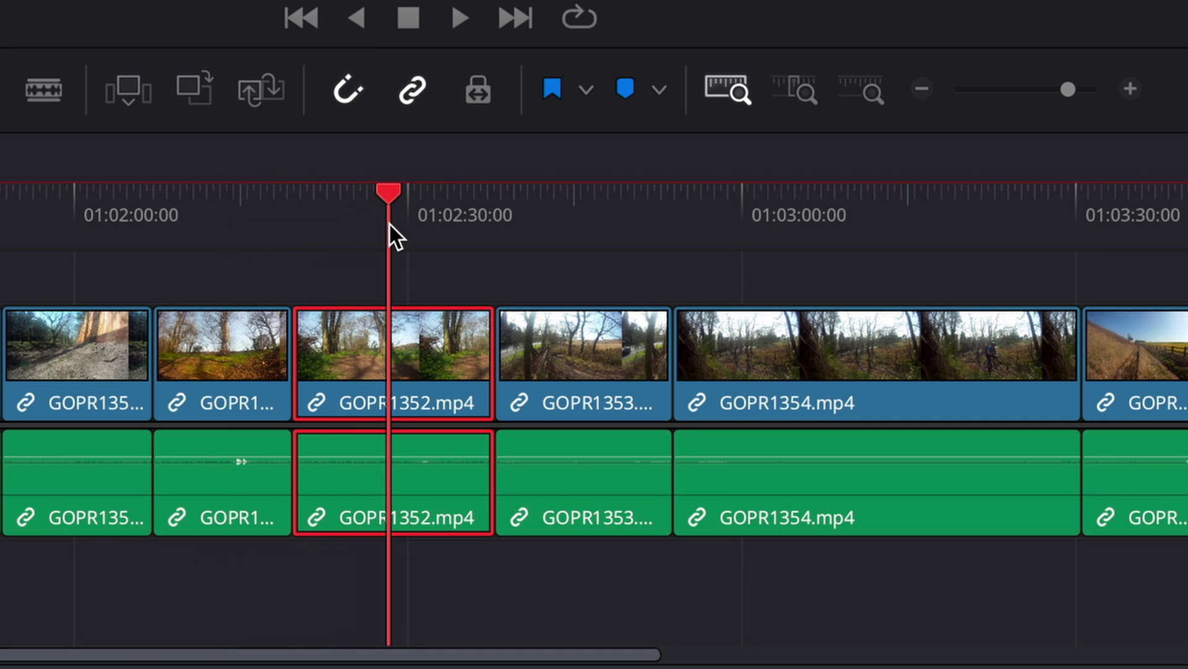
left_click_drag(389, 222, 942, 347)
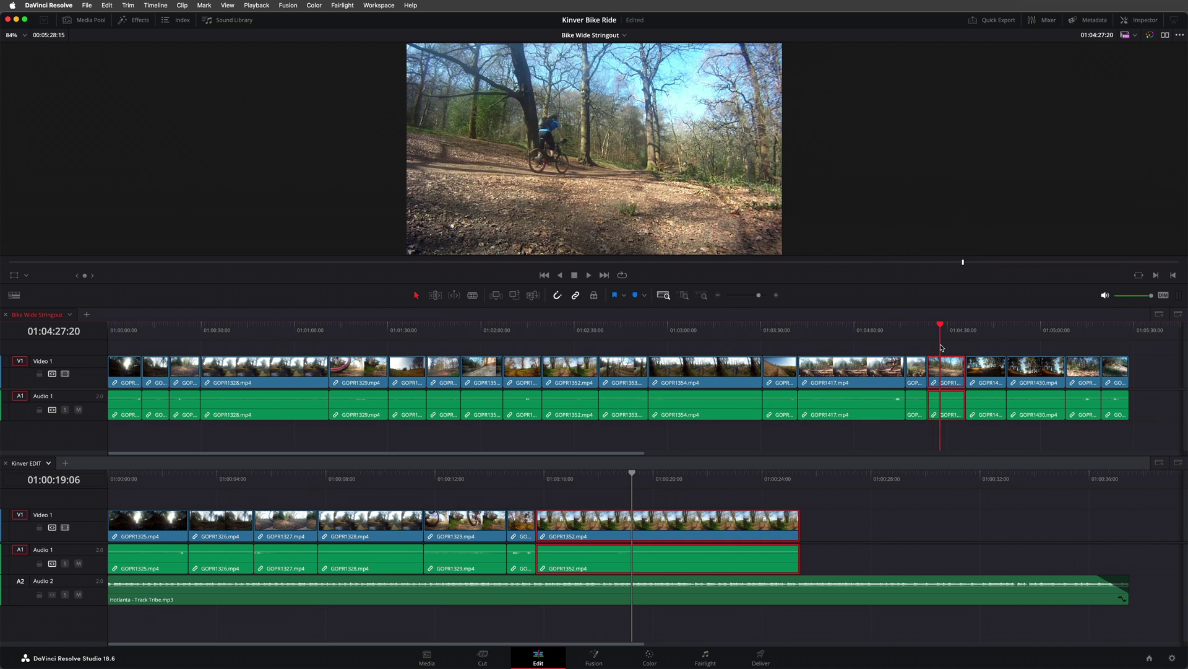
left_click(881, 533)
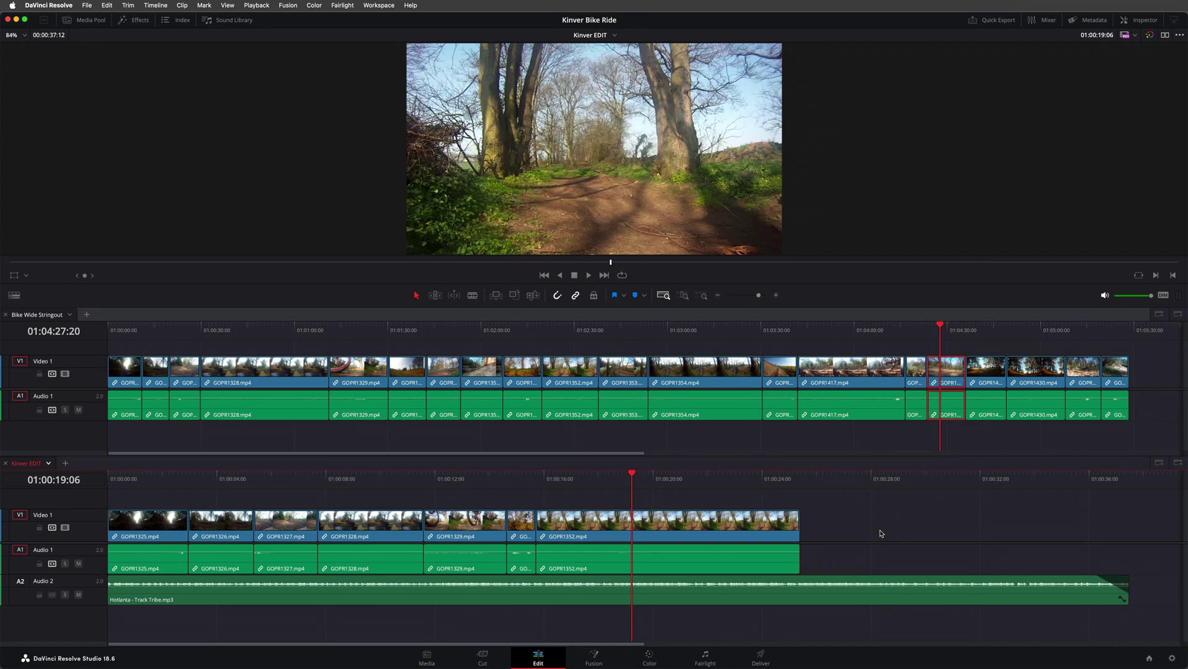
key("super+v")
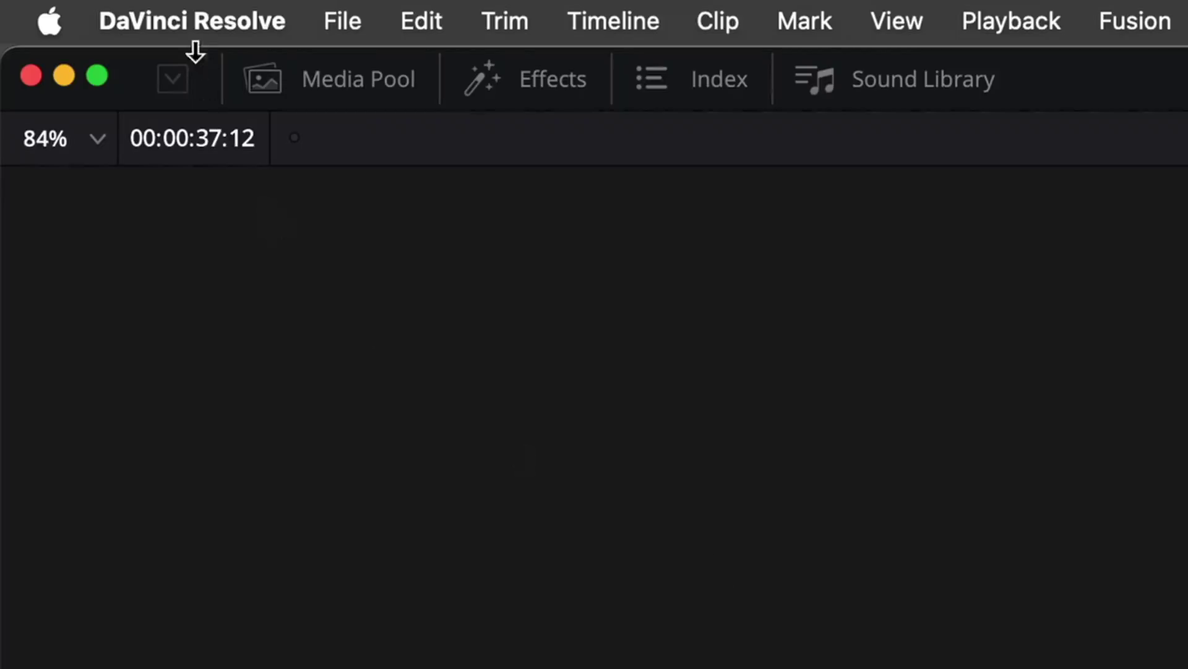
In Keyboard Customization, assign Ctrl+W to Next Tab and Ctrl+Q to Previous Tab, and save.
left_click(194, 34)
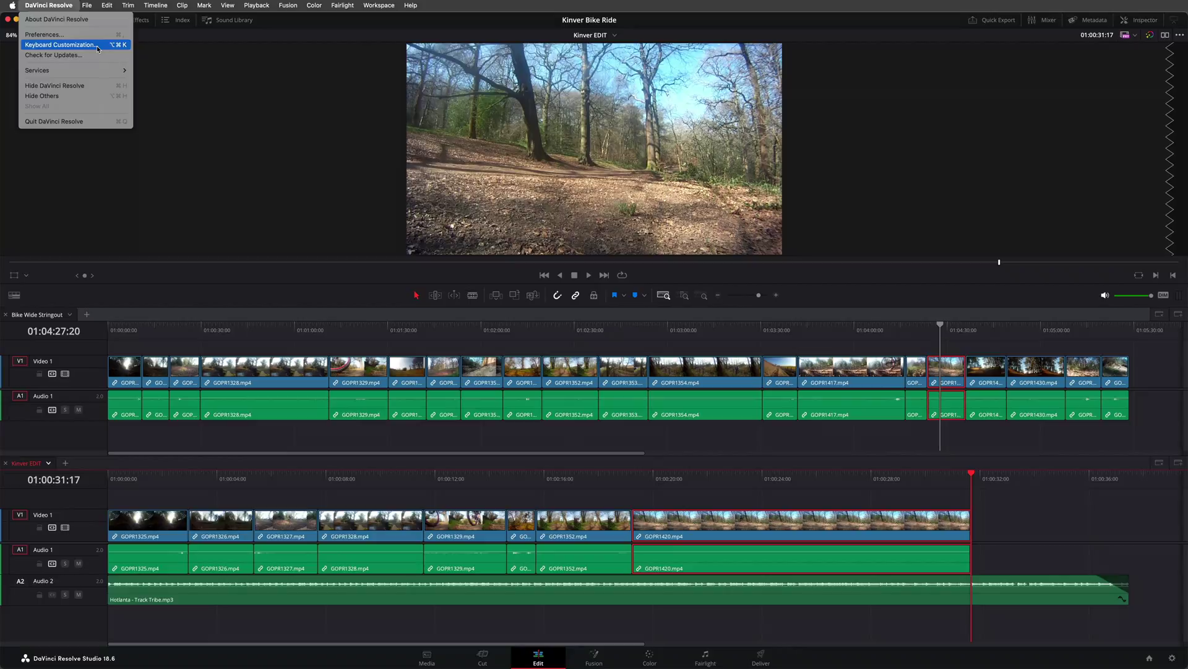
left_click(97, 47)
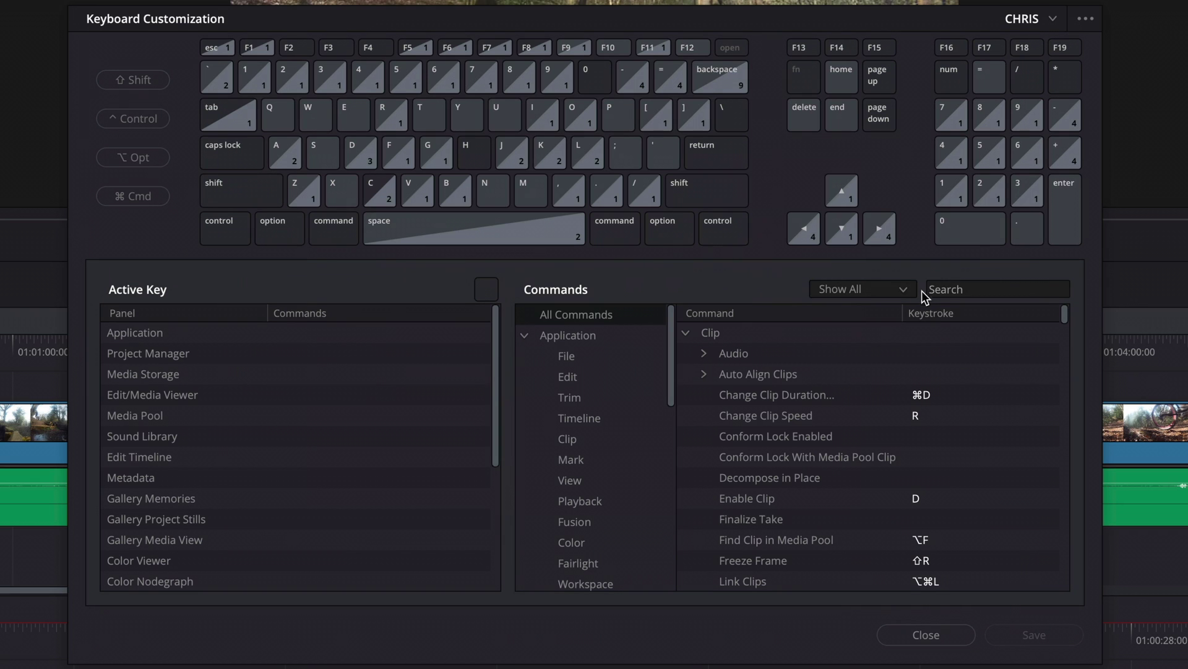
left_click(934, 290)
type("tab")
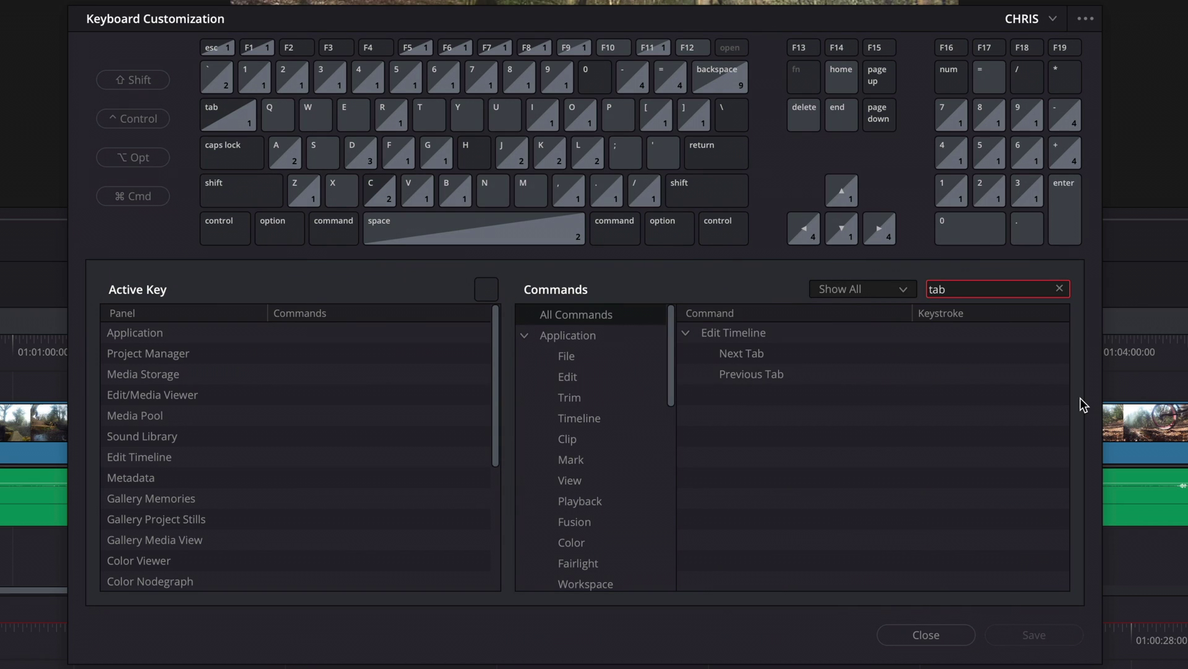
left_click(936, 353)
key("ctrl+w")
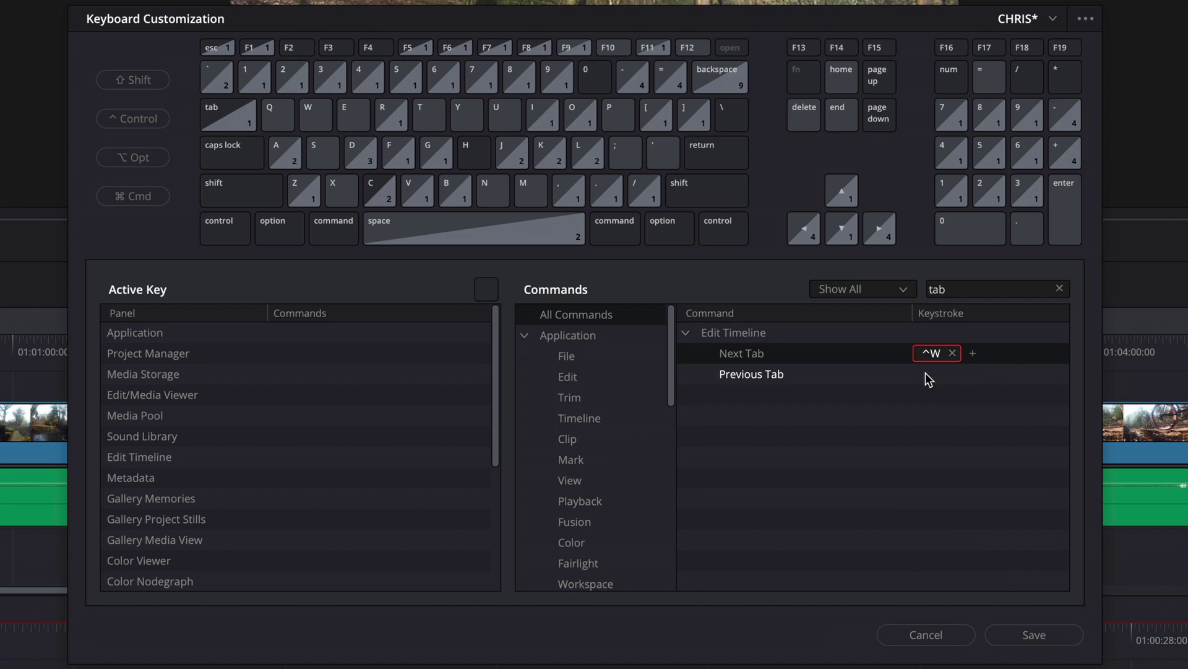
left_click(926, 374)
key("ctrl+q")
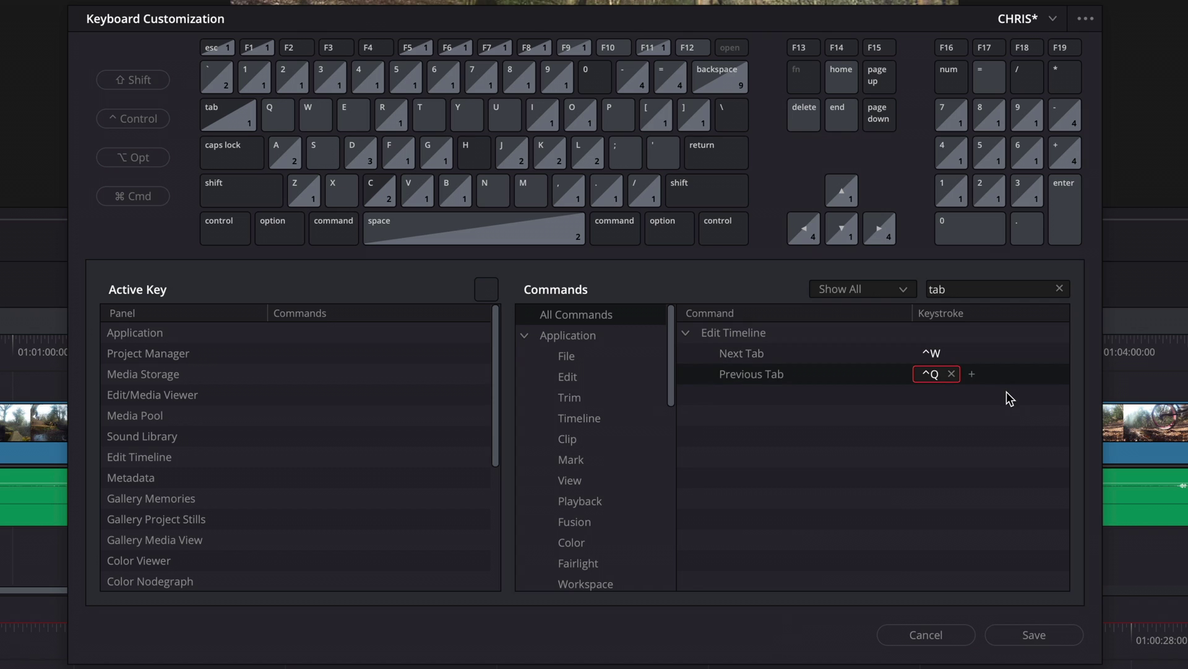
left_click(1075, 639)
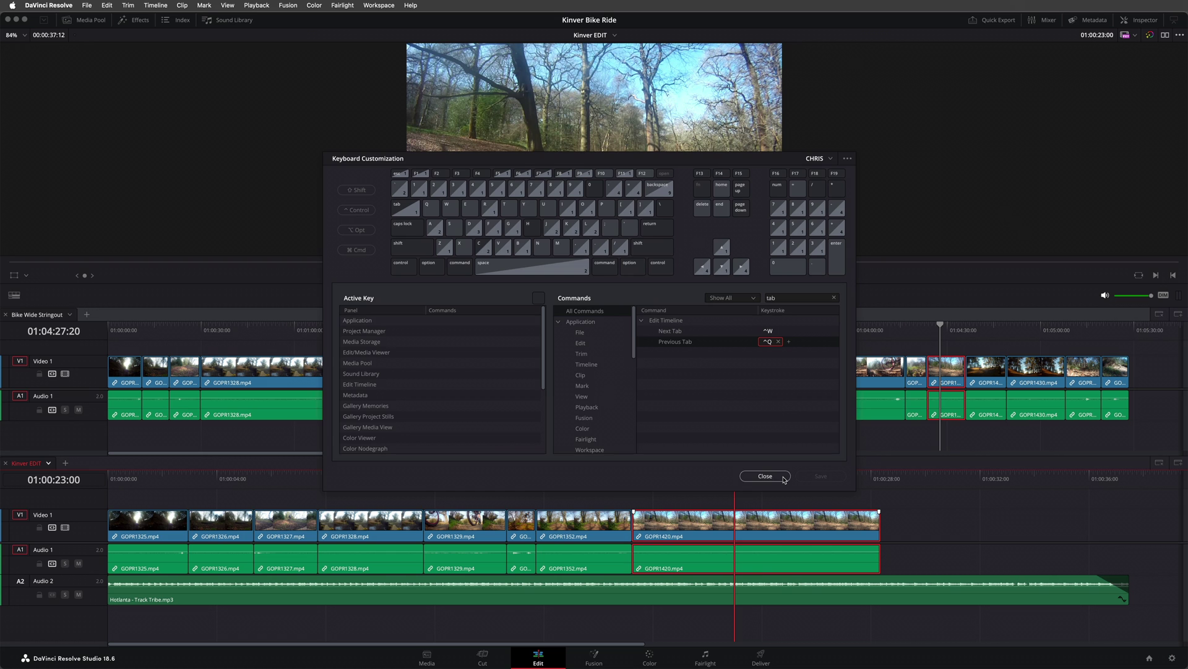
left_click(926, 635)
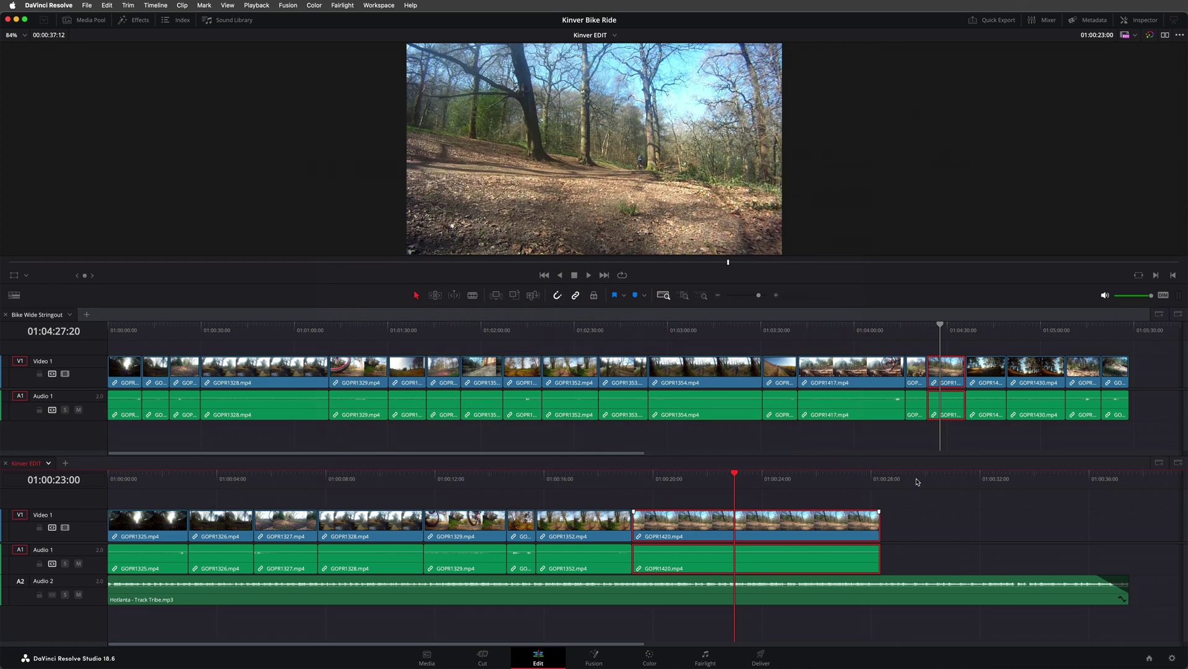
Overwrite GOPR1435, then GOPR1436, from the stringout onto Kinver EDIT with F10.
left_click_drag(996, 329, 1082, 334)
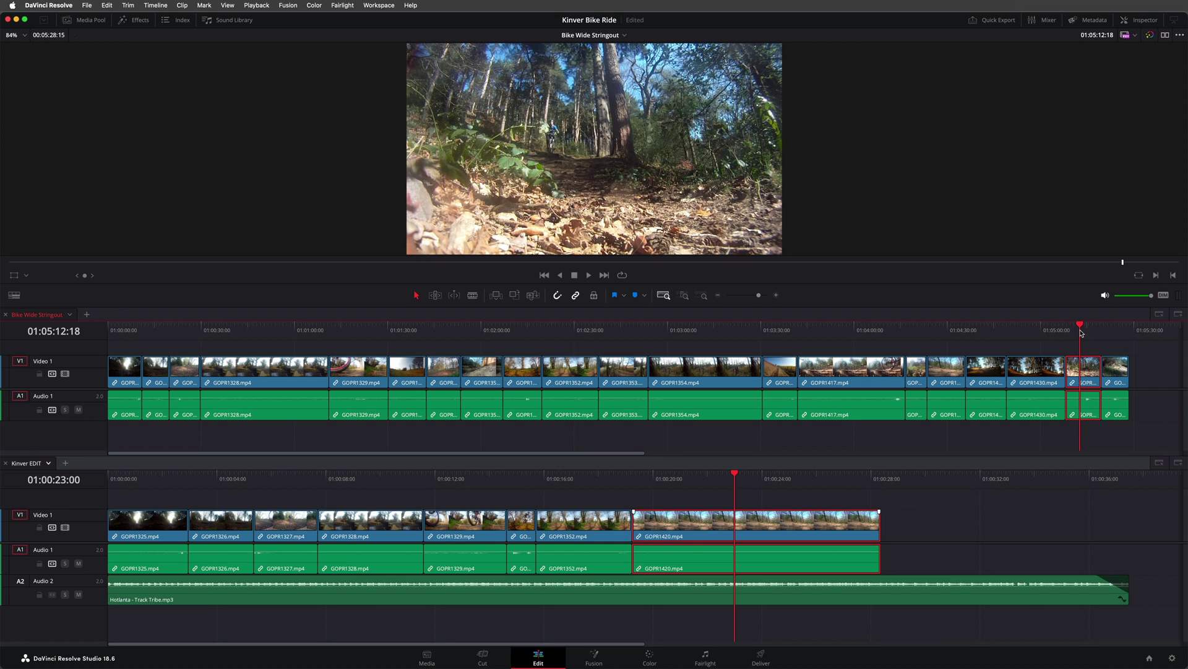
key("ctrl+Tab")
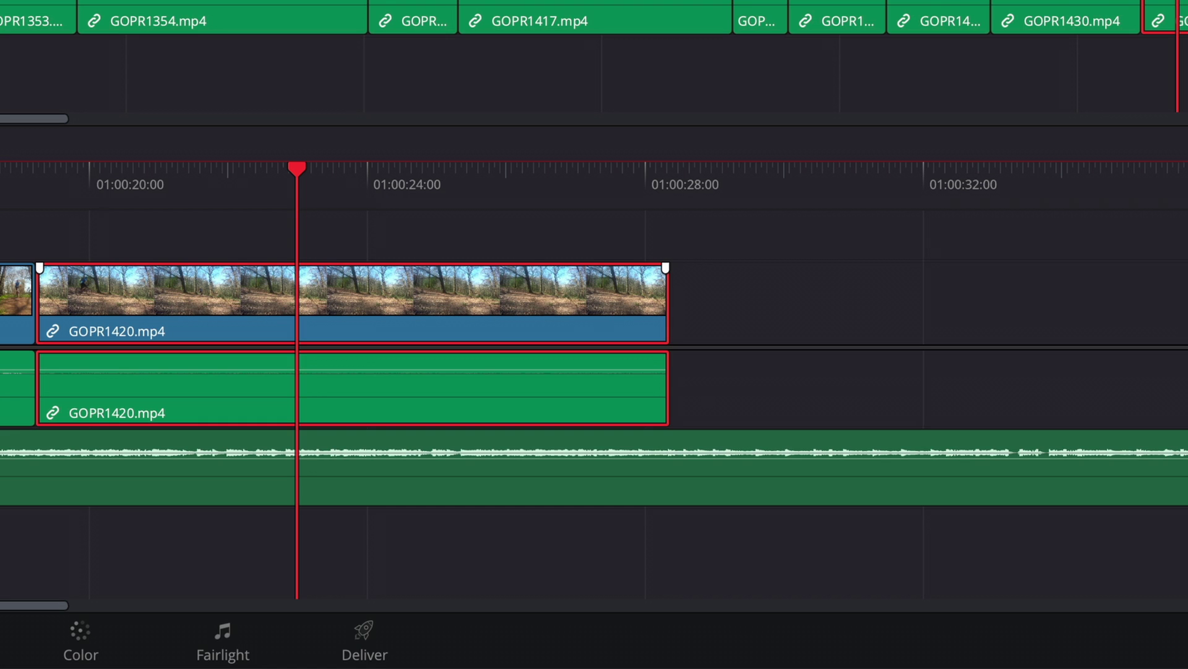
key("F10")
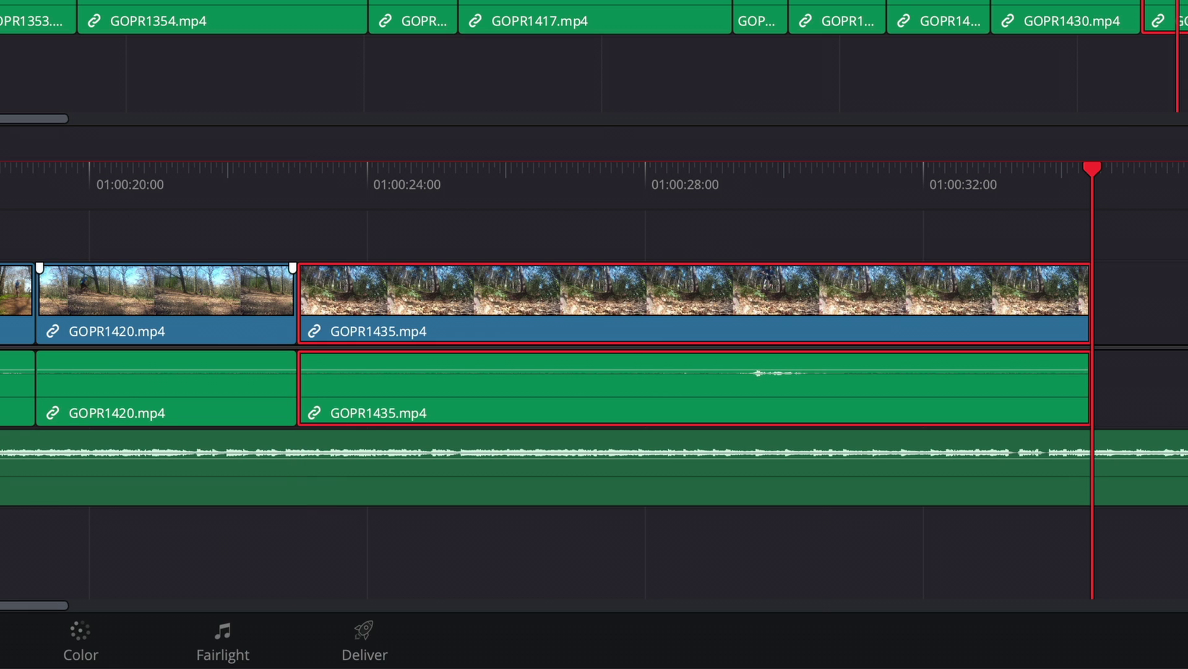
left_click(516, 186)
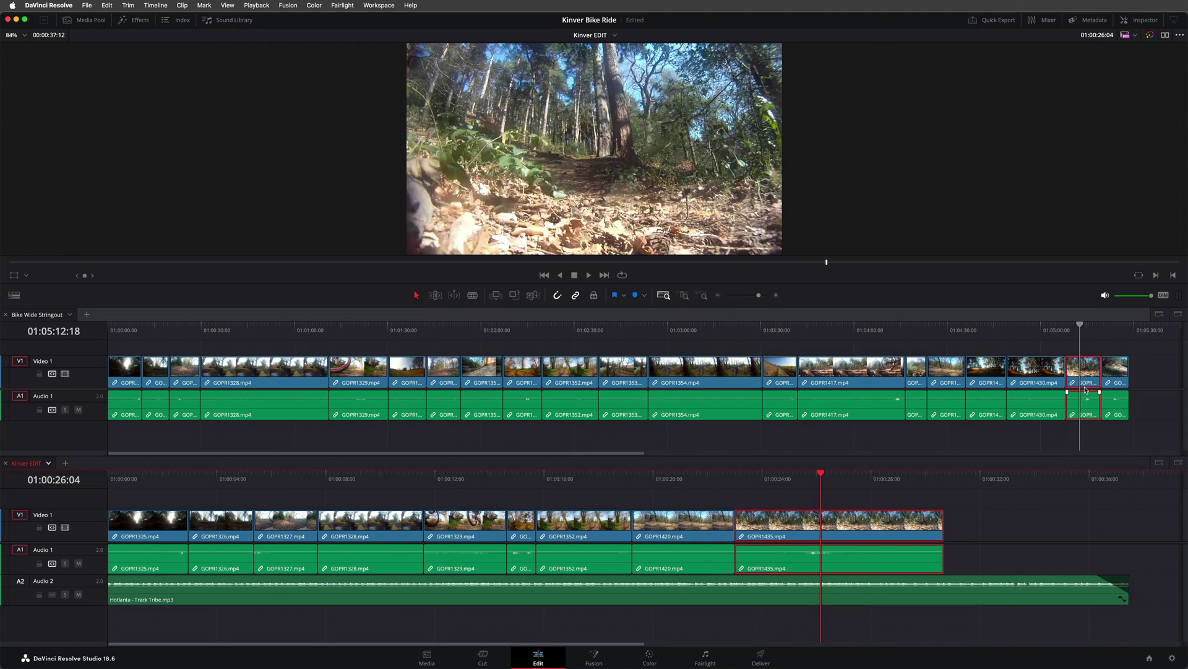
left_click(1111, 329)
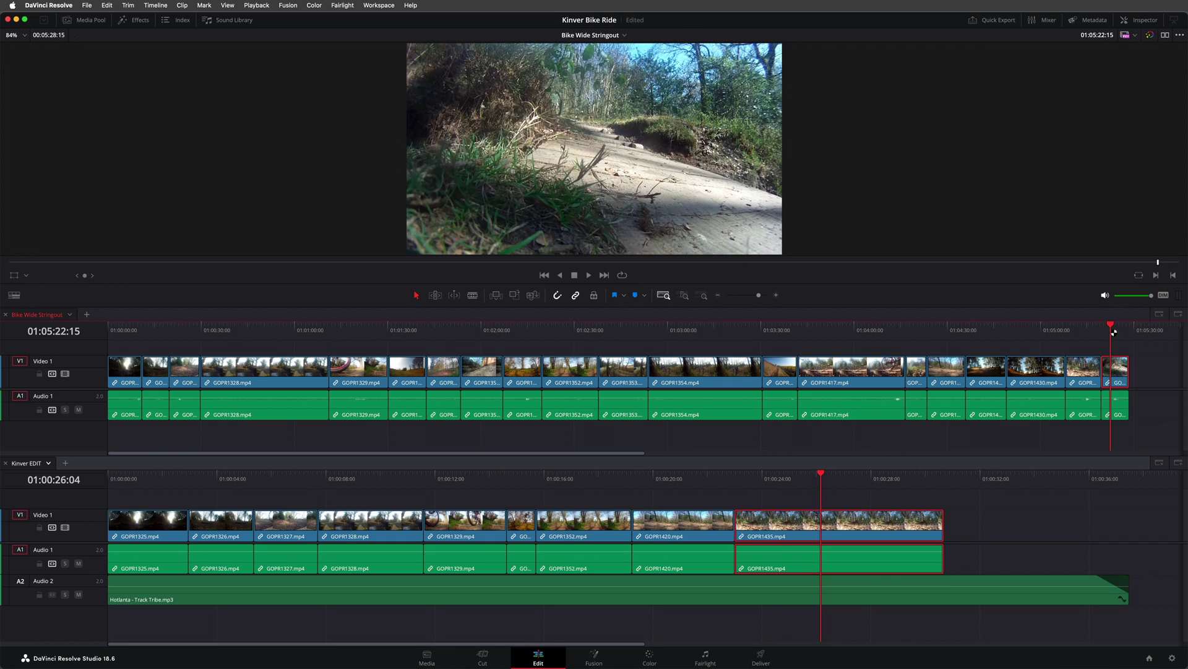
left_click(838, 526)
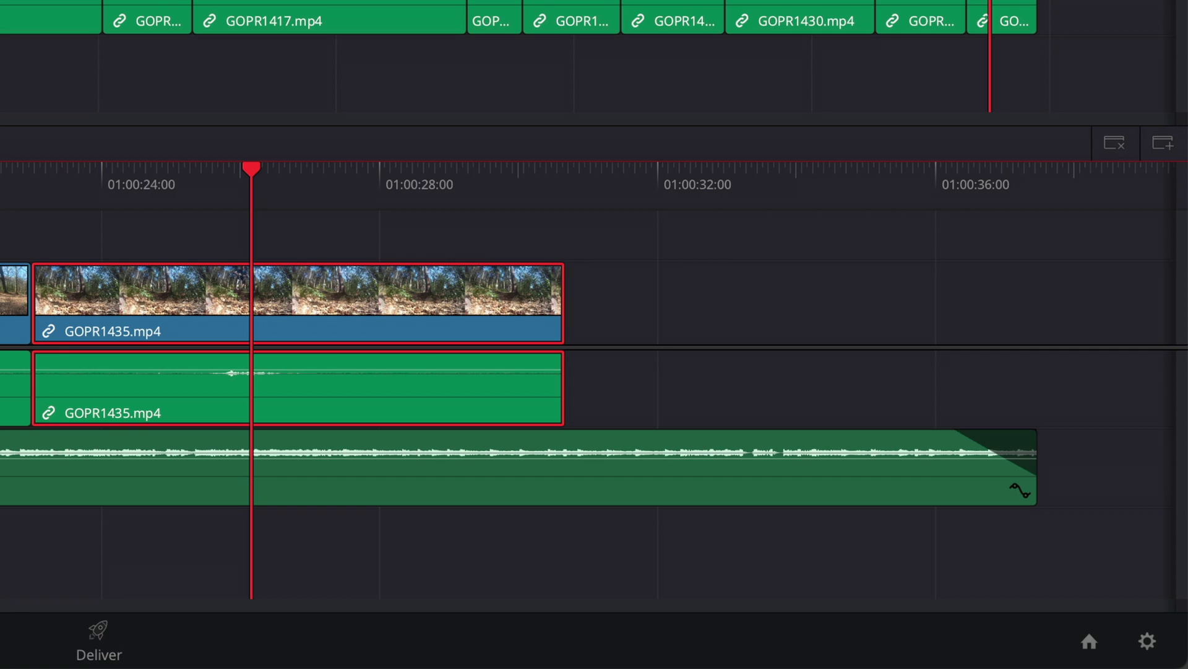
key("F10")
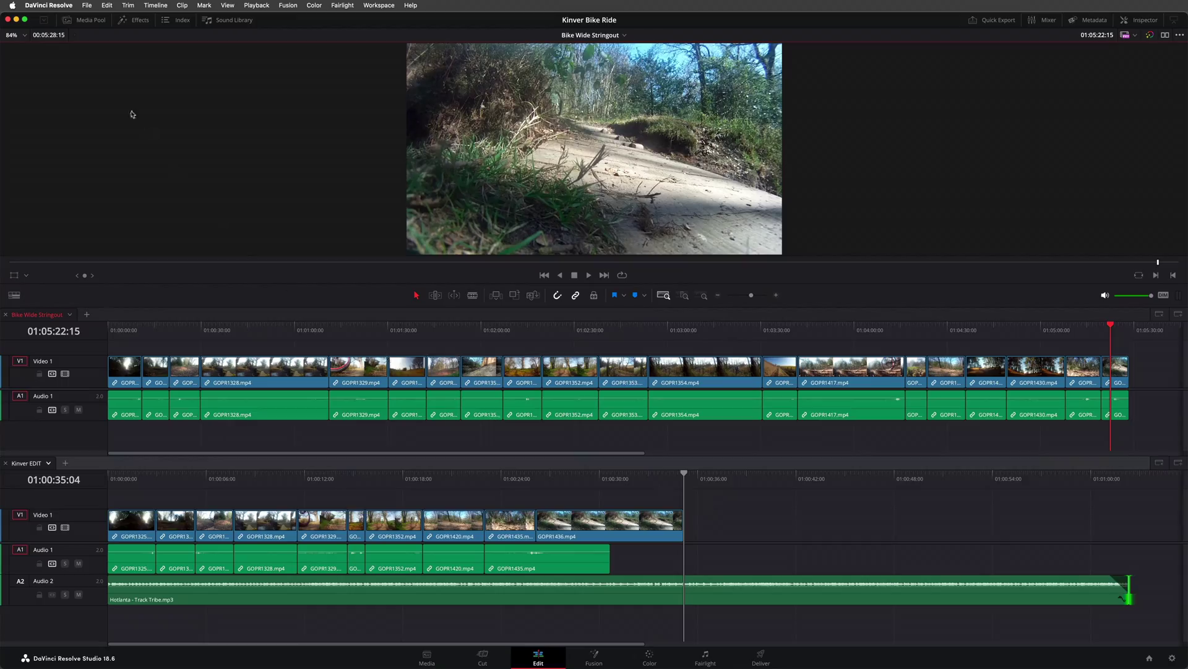
Create a 'Bike Details Stringout' timeline from the Bike Details bin with Use Selected Mark In/Out unchecked.
left_click(90, 20)
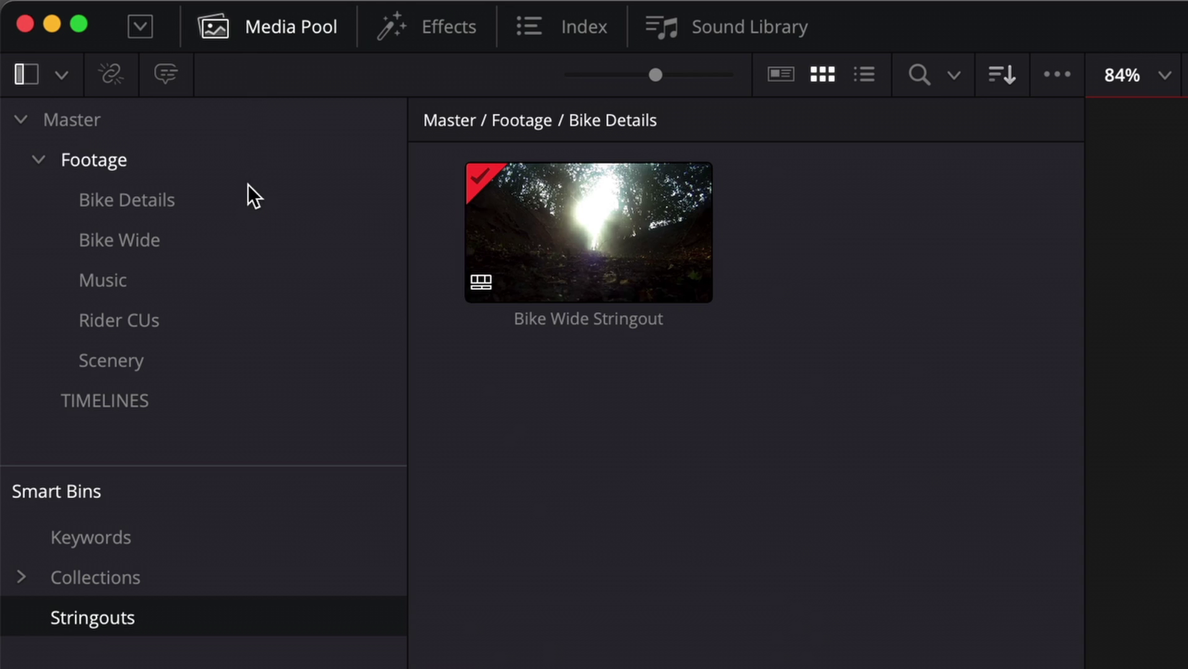
left_click(77, 73)
right_click(76, 74)
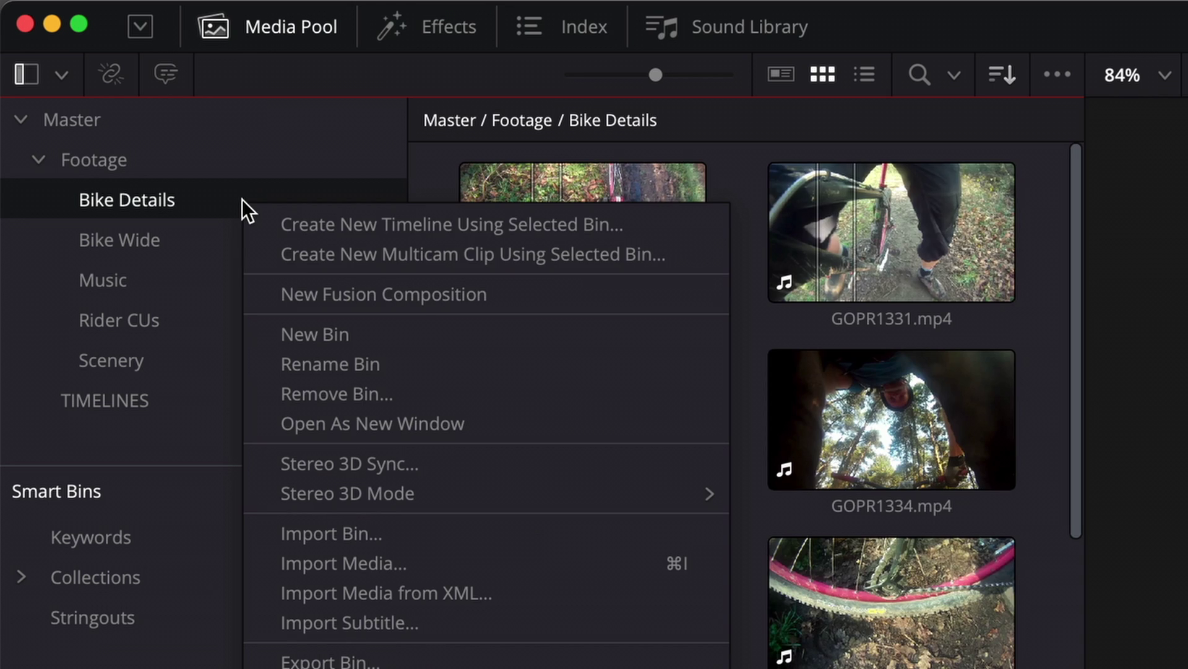
left_click(641, 228)
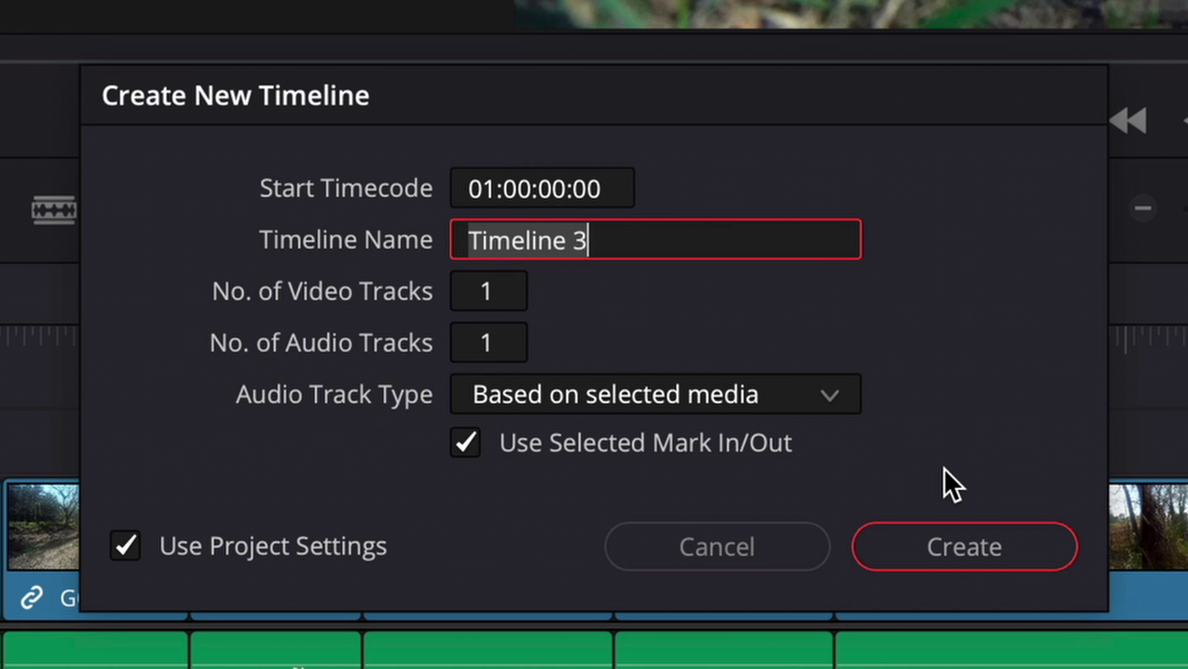
key("super+a")
type("Bike ")
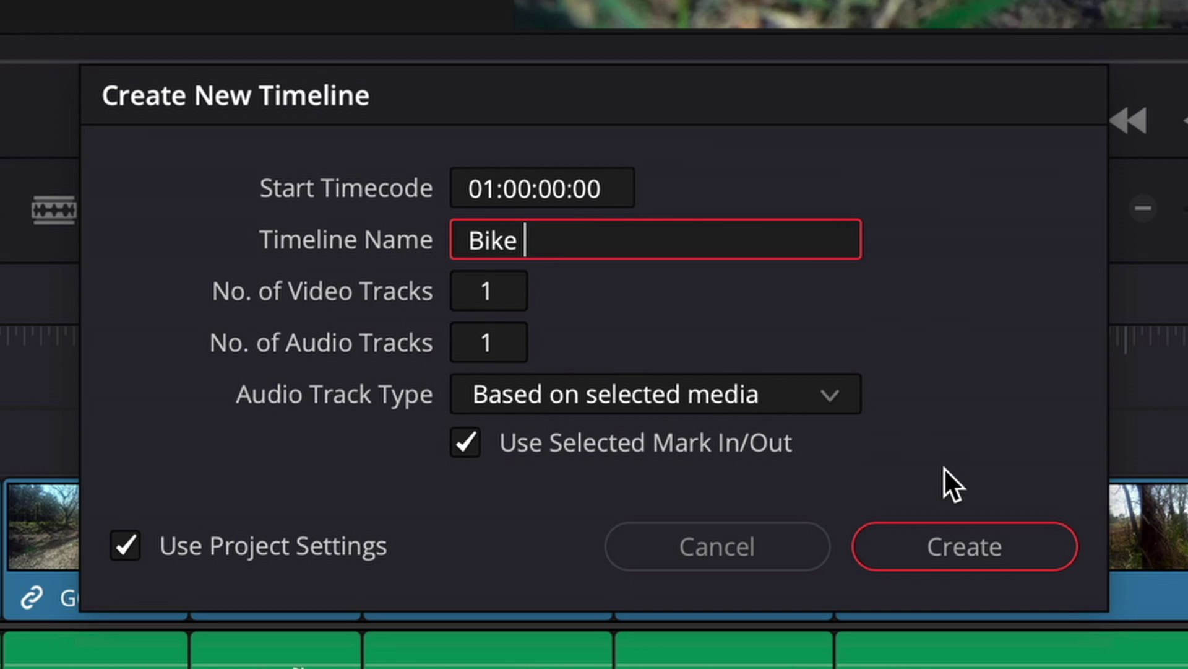
type("Details Stringout")
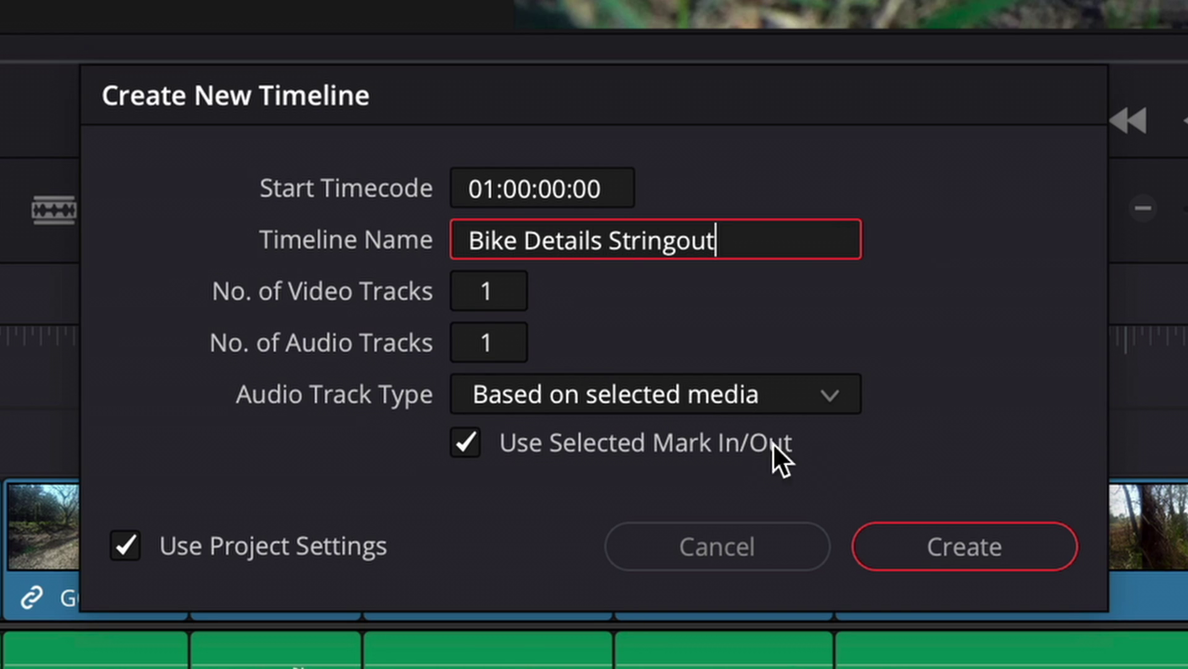
left_click(760, 441)
left_click(1014, 553)
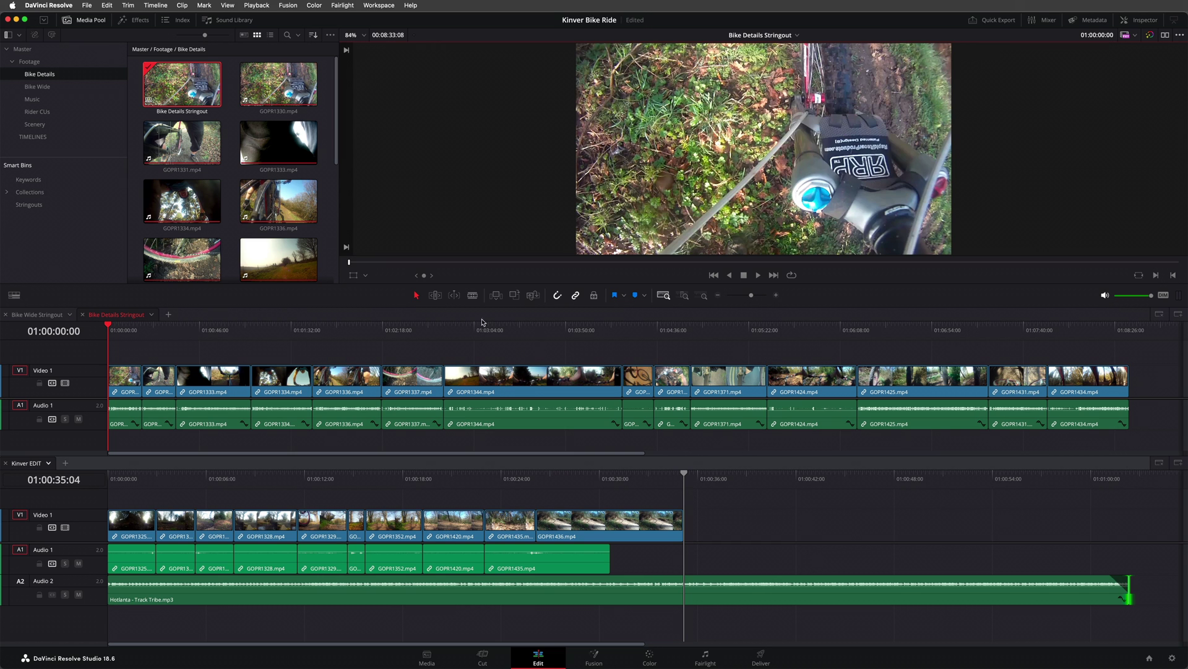
Hide the Media Pool and turn off Timeline > Selection Follows Playhead.
left_click(84, 20)
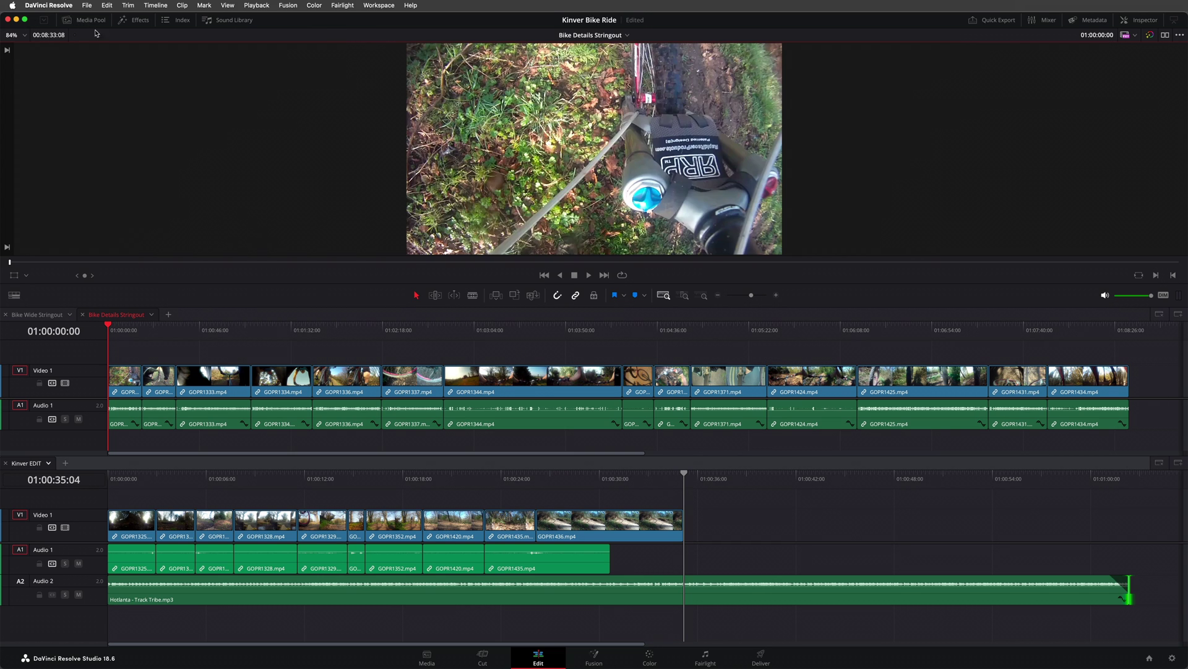
left_click(155, 6)
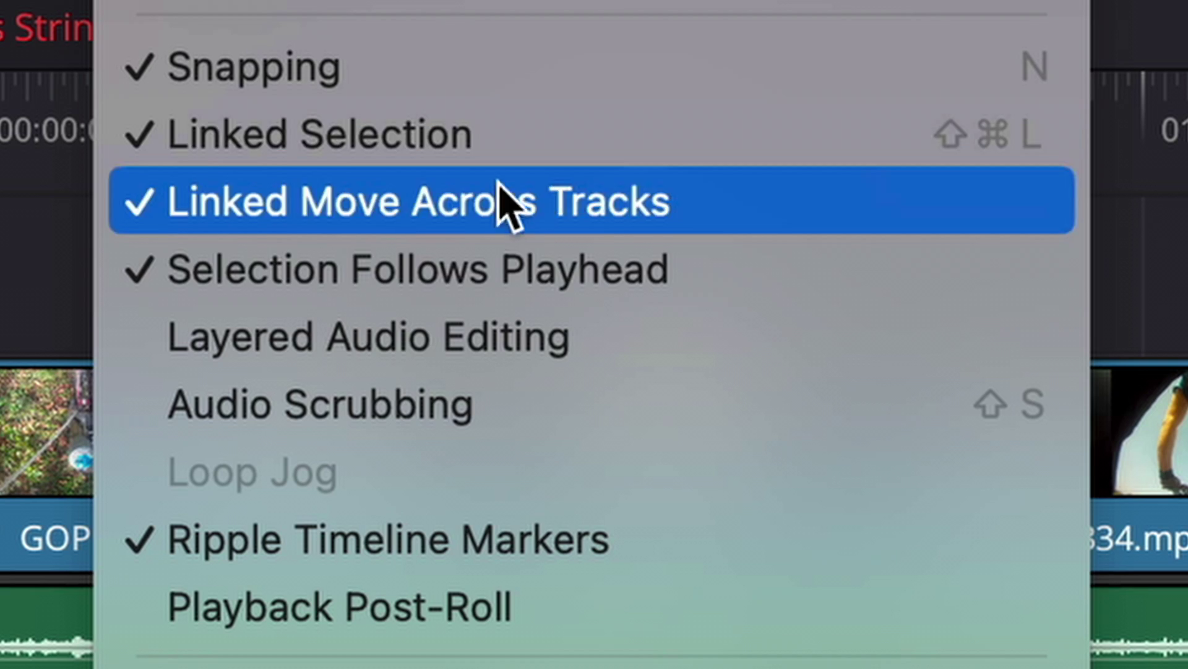
left_click(691, 267)
Scrub GOPR1330, mark a section and append it to the end of Kinver EDIT.
scroll(143, 347, "up", 5)
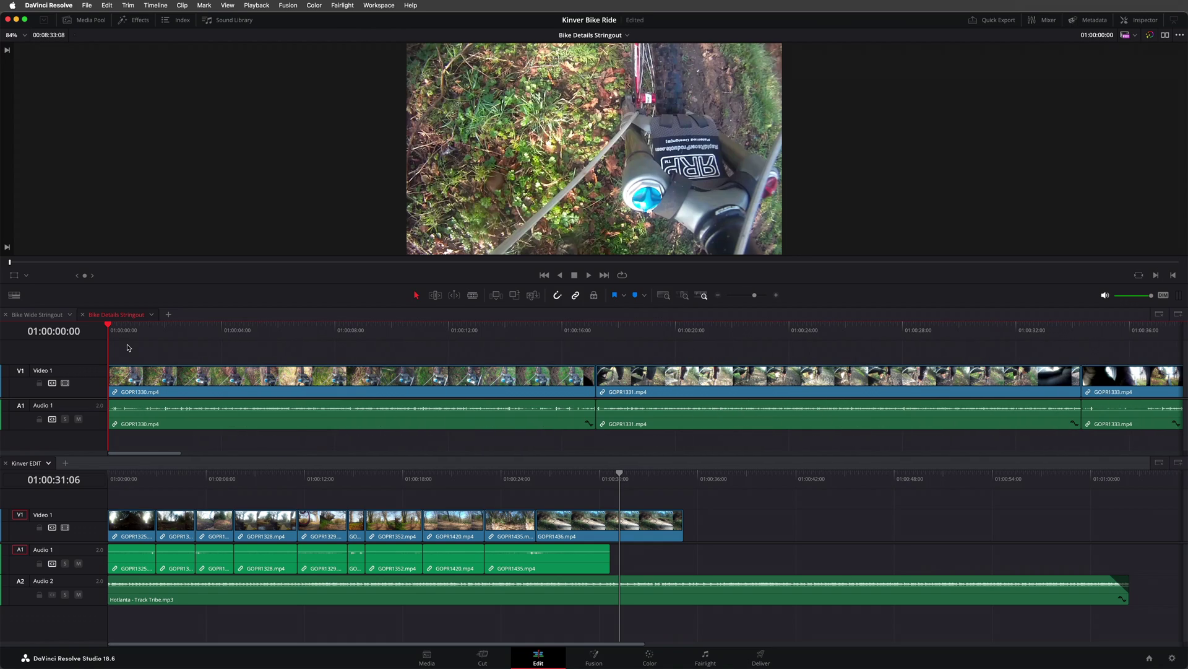
left_click(142, 331)
left_click_drag(142, 333, 516, 341)
key("o")
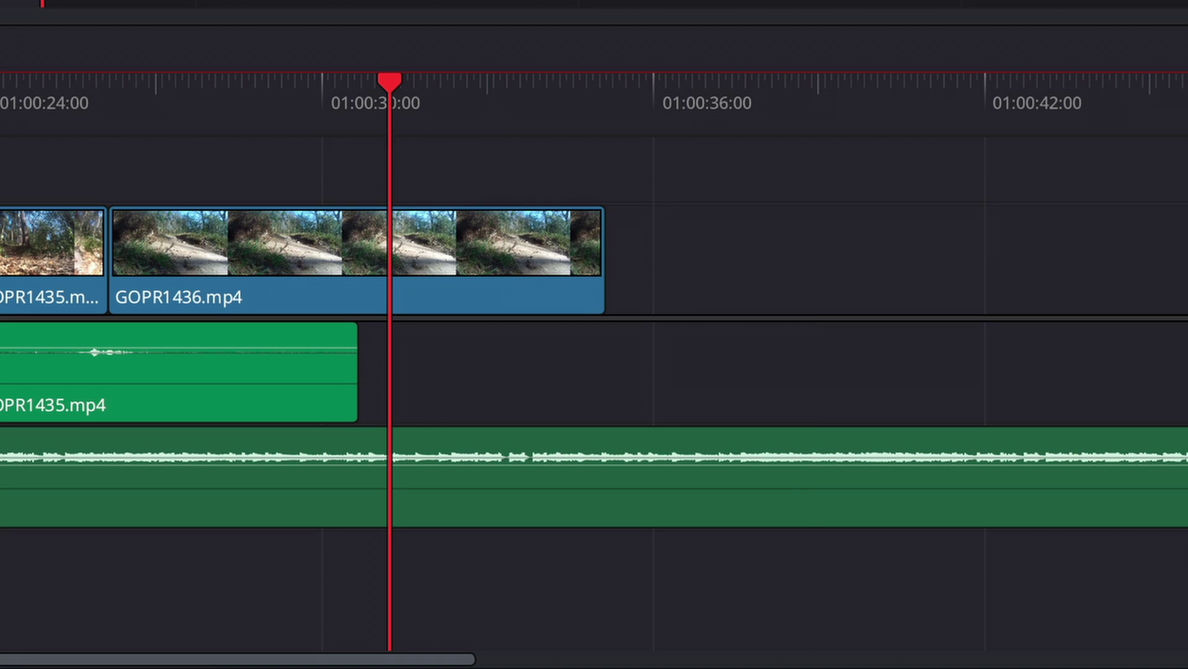
key("F10")
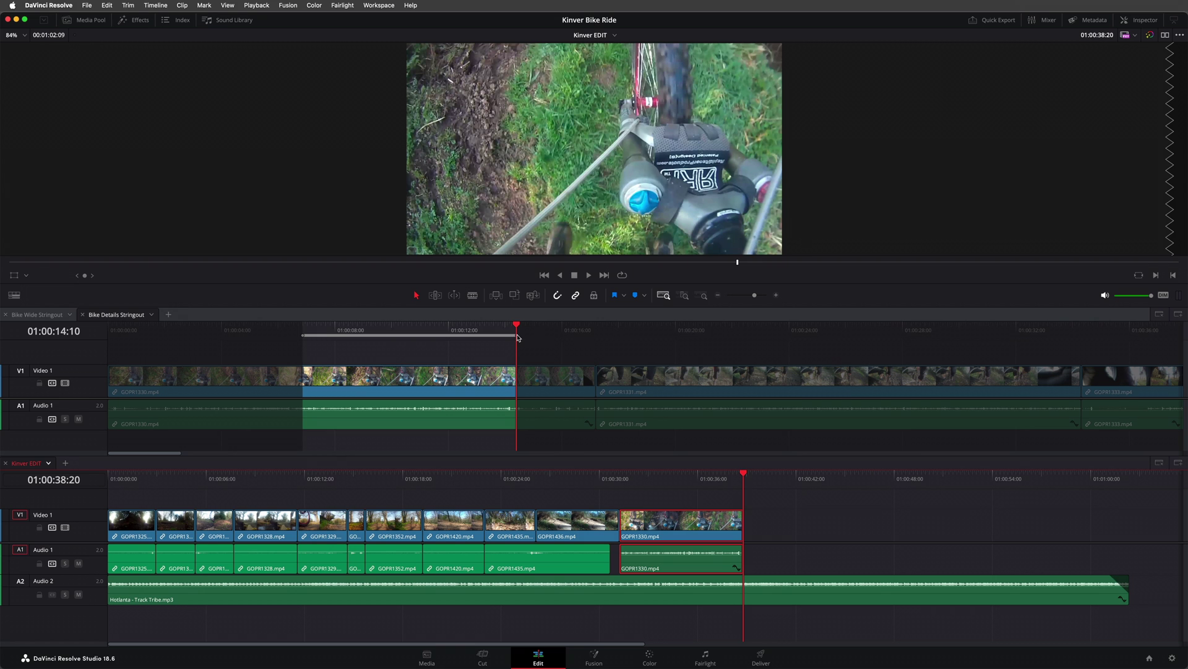
Mark In and Out points around a section of GOPR1331 in the stringout.
left_click_drag(518, 337, 721, 334)
key("i")
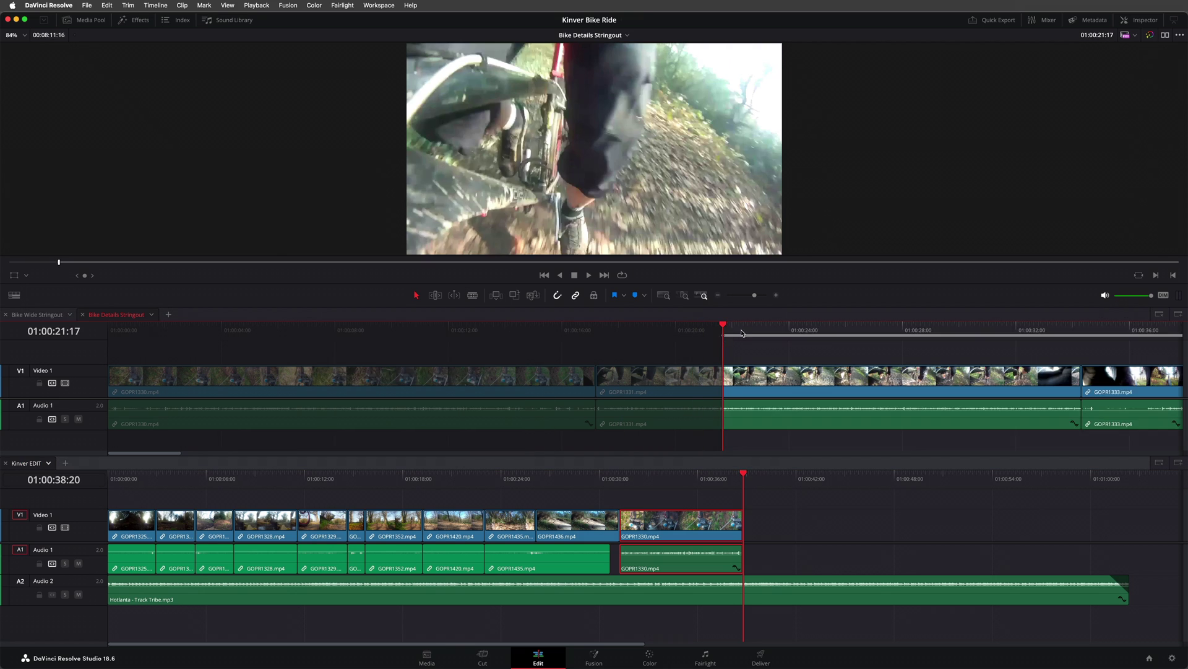
left_click(867, 333)
left_click_drag(885, 333, 915, 333)
key("o")
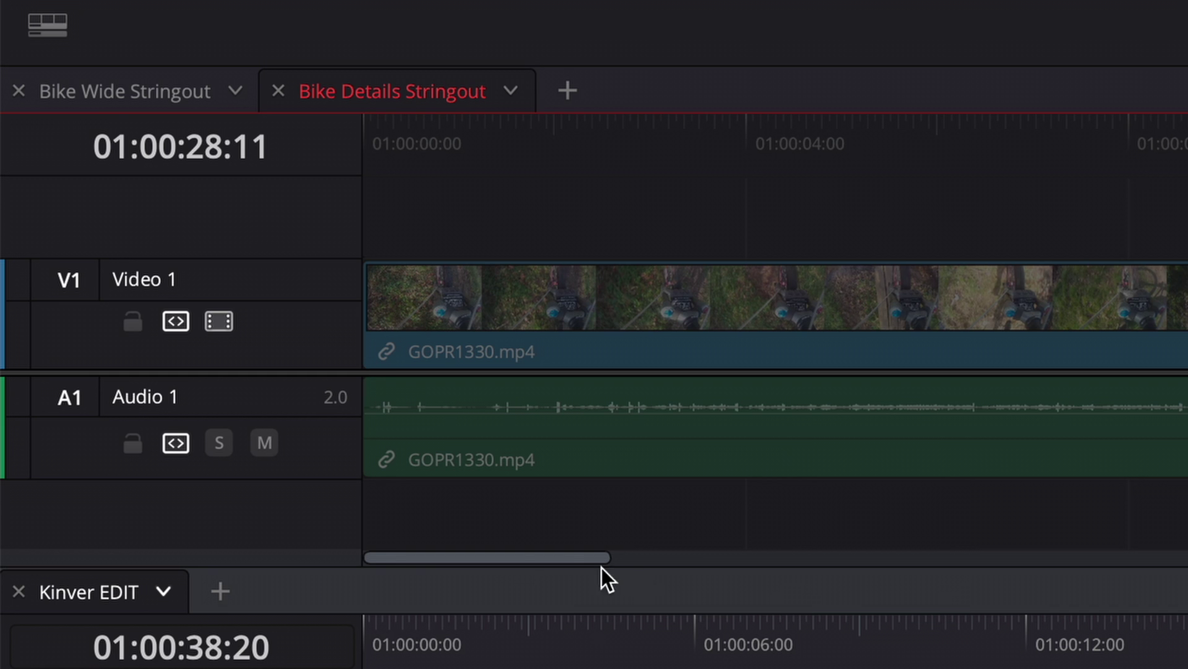
Append the GOPR1331 section video-only to Kinver EDIT with the A1 Auto Track Selector off.
left_click(180, 452)
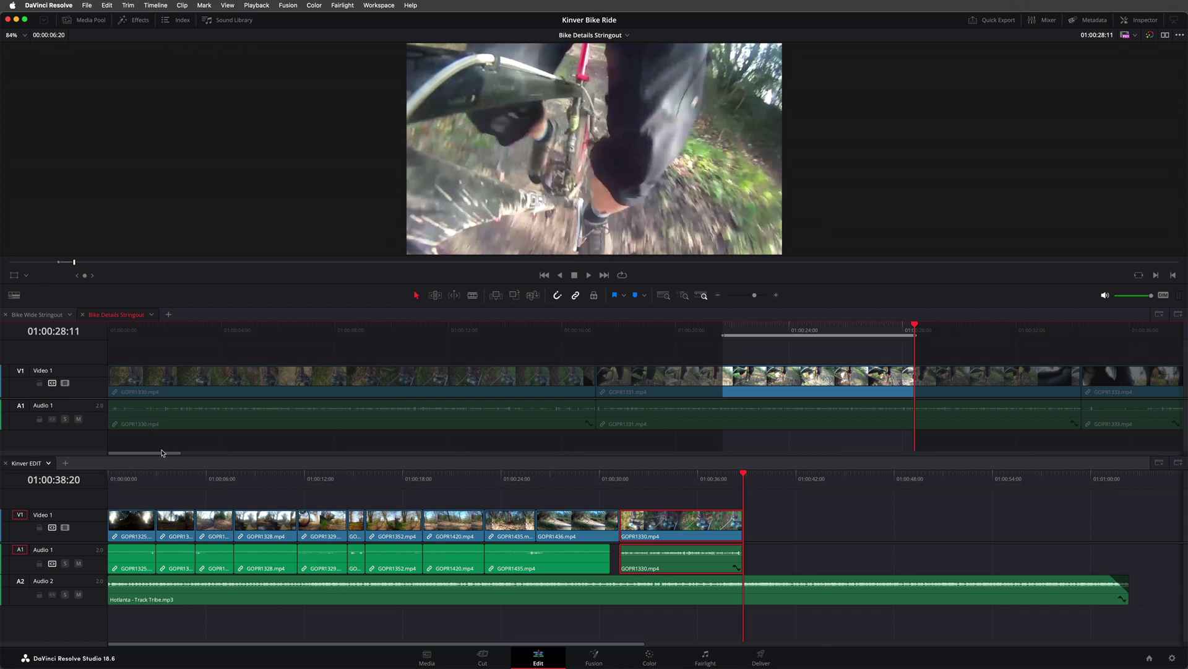
left_click(163, 452)
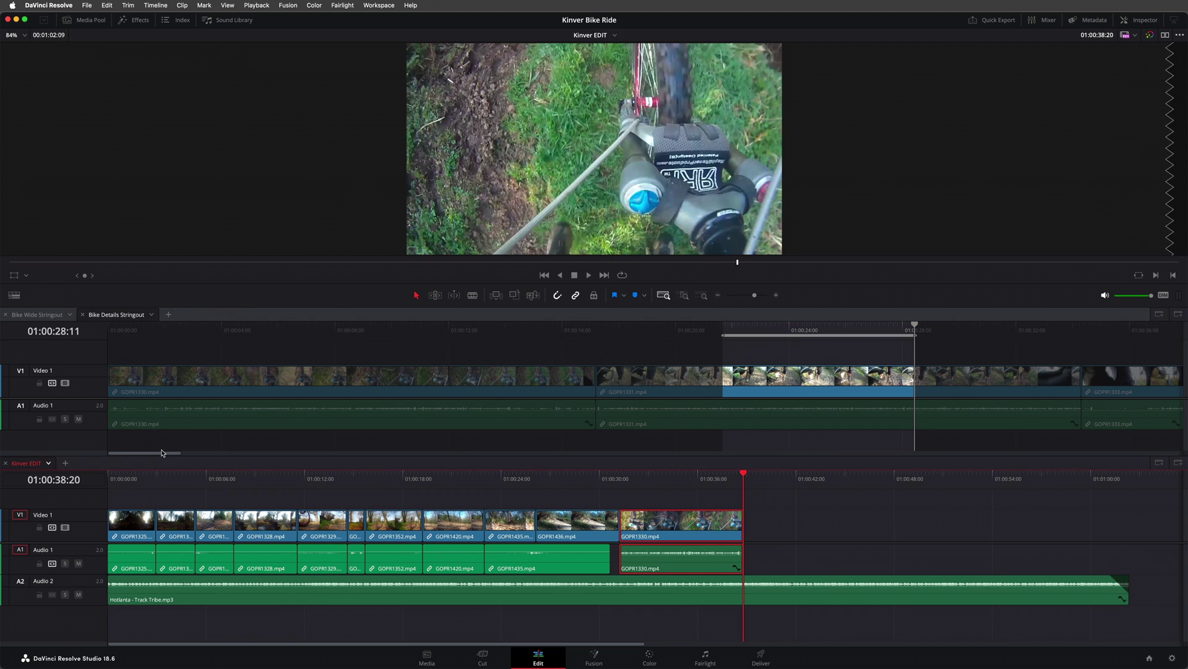
key("ctrl+v")
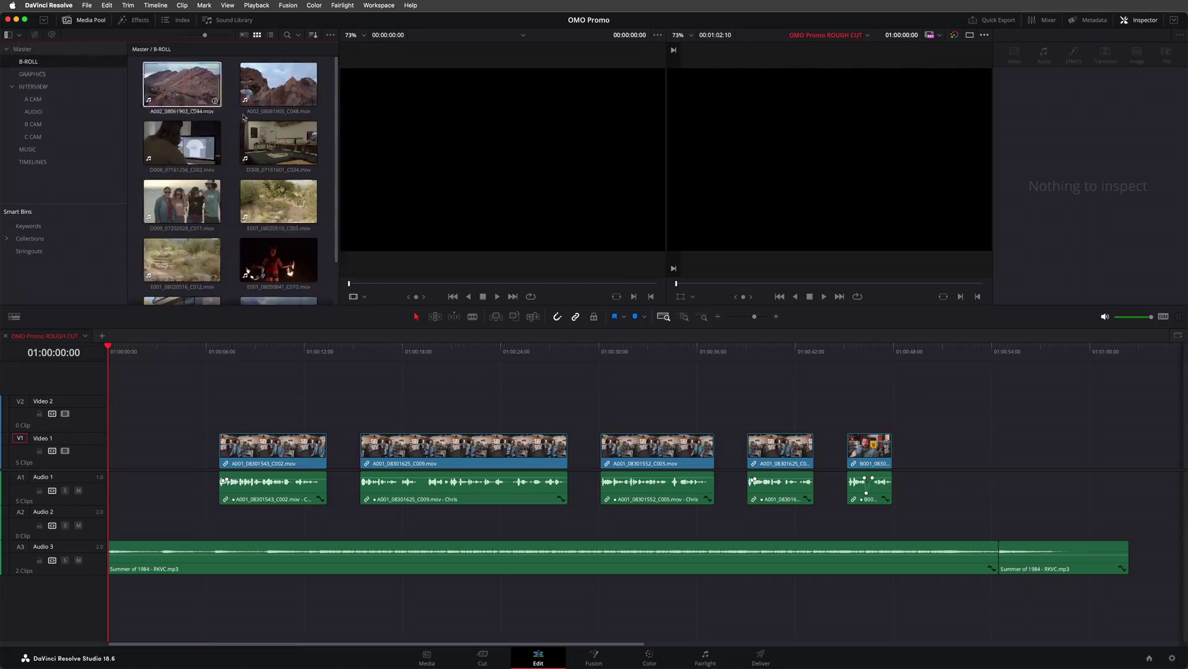
Select F005_08201556_C001.mov and edit its Scene field in the Metadata panel.
left_click_drag(334, 144, 334, 202)
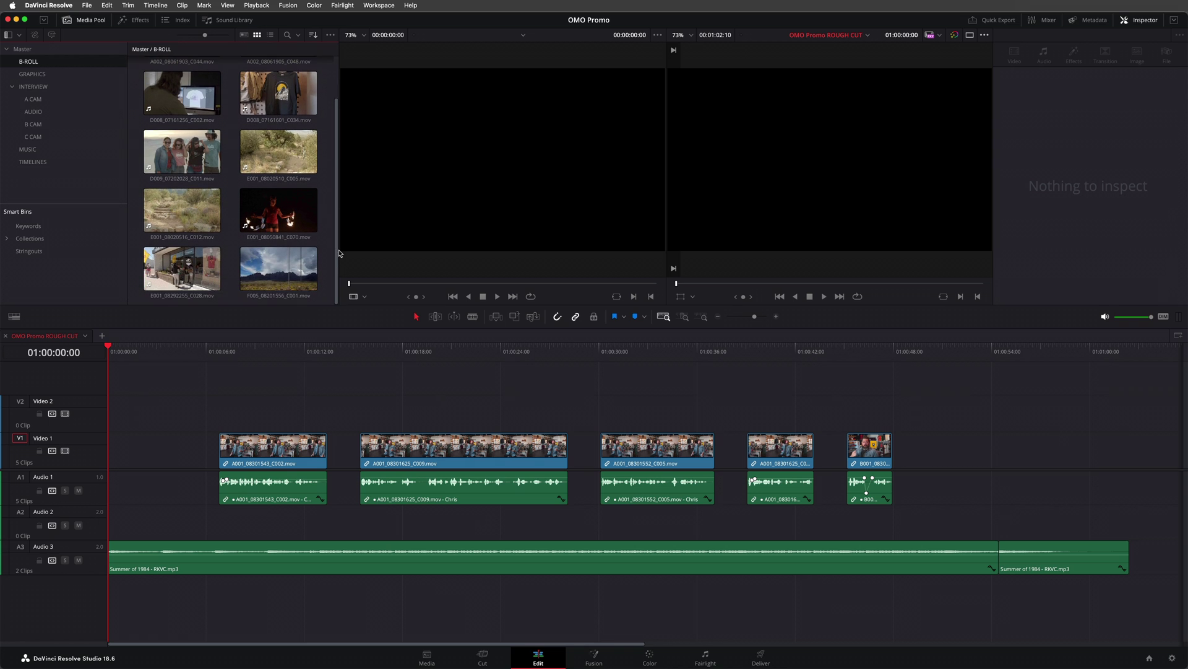
left_click(279, 268)
left_click(1088, 19)
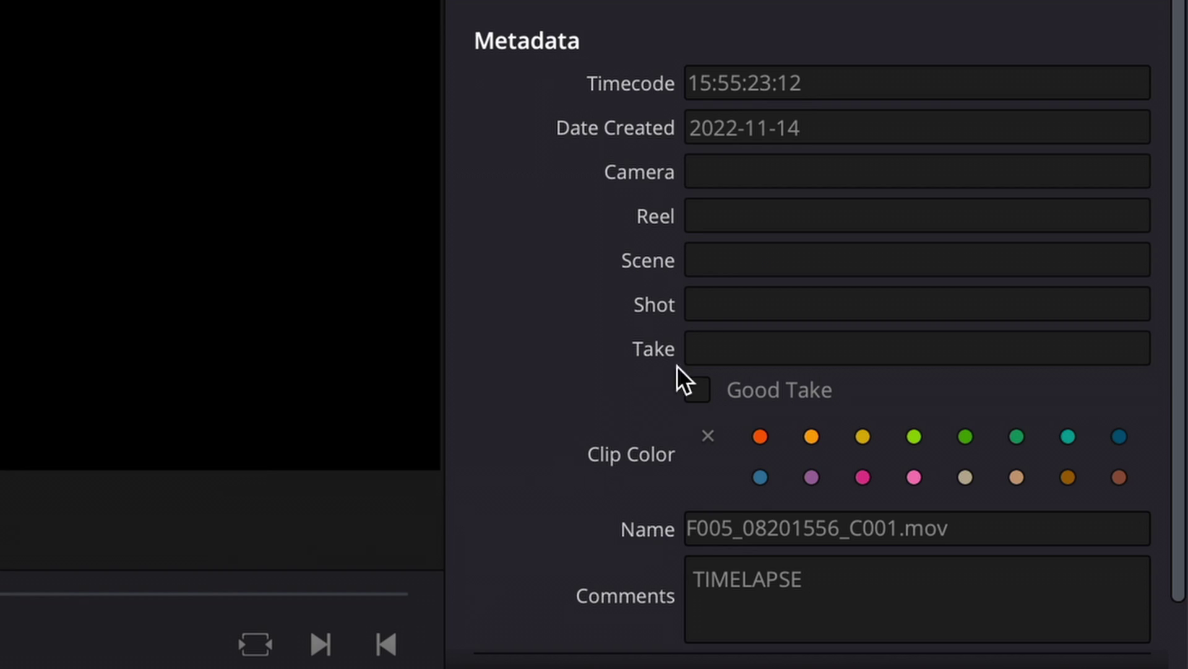
left_click(763, 263)
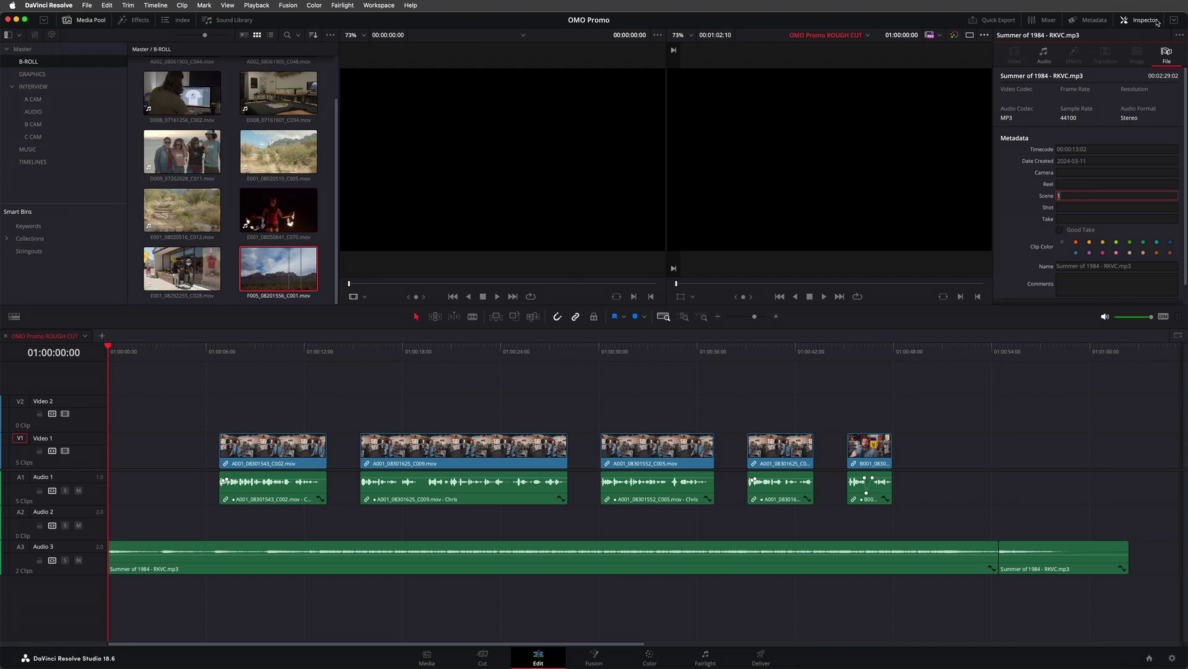
Close the Inspector and sort the Media Pool clips by Scene.
left_click(1155, 21)
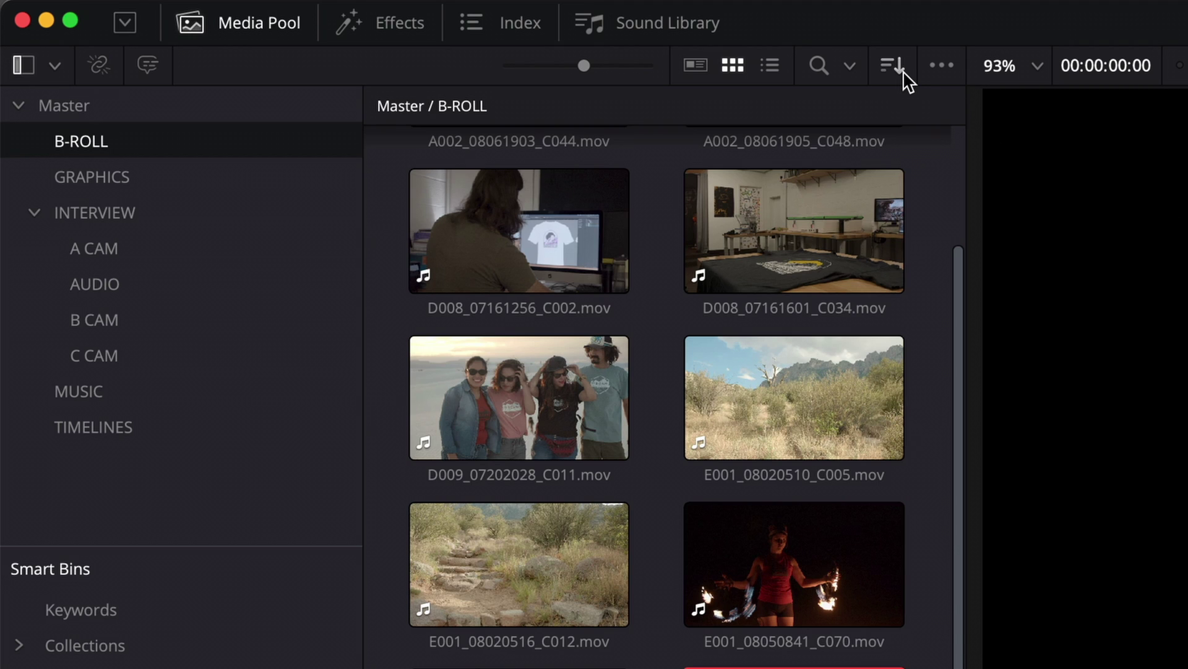
left_click(907, 80)
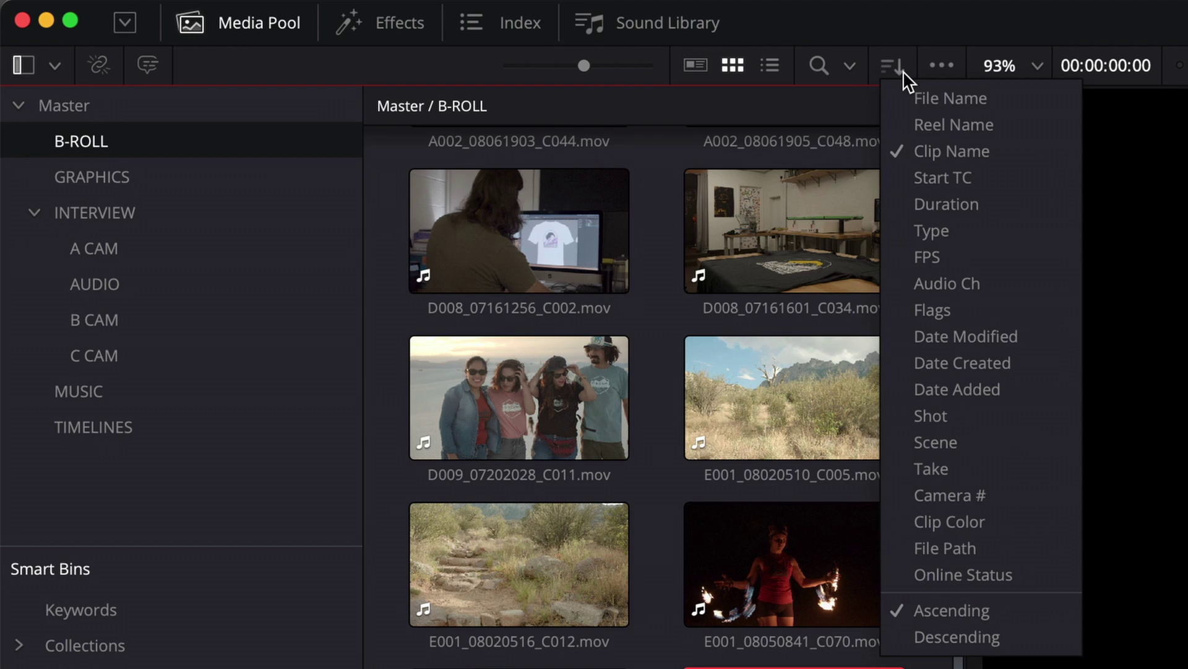
left_click(1026, 443)
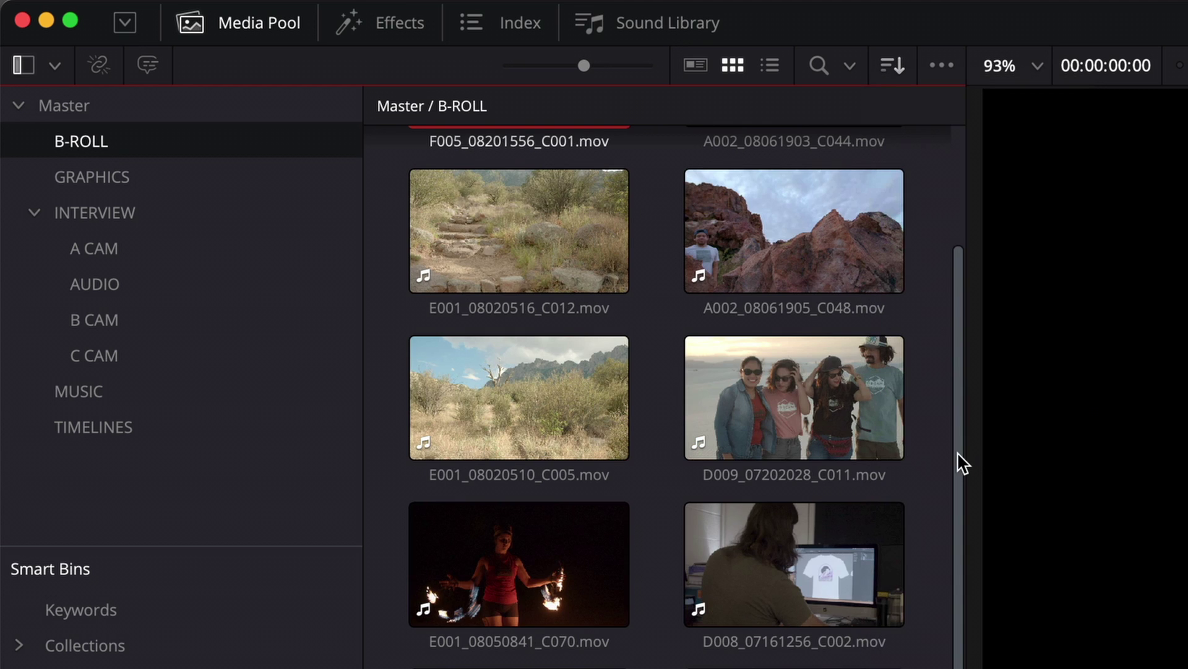
left_click_drag(961, 464, 965, 308)
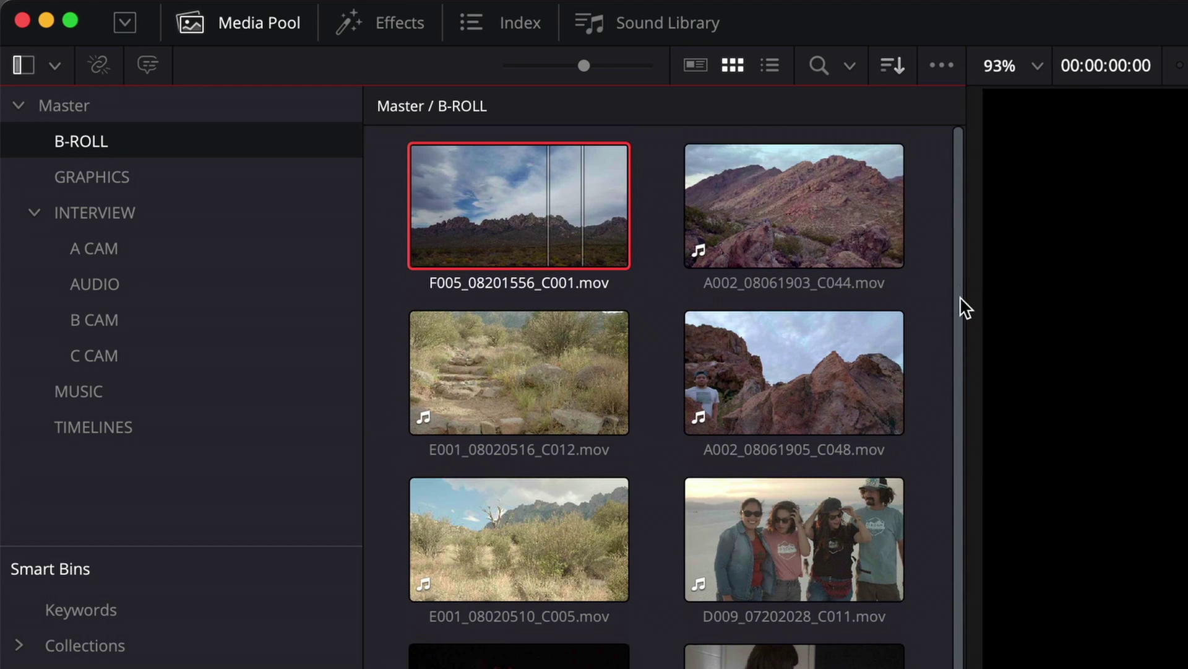
Create a 'B-Roll Stringout' timeline from the B-ROLL bin with Use Selected Mark In/Out unchecked.
right_click(317, 150)
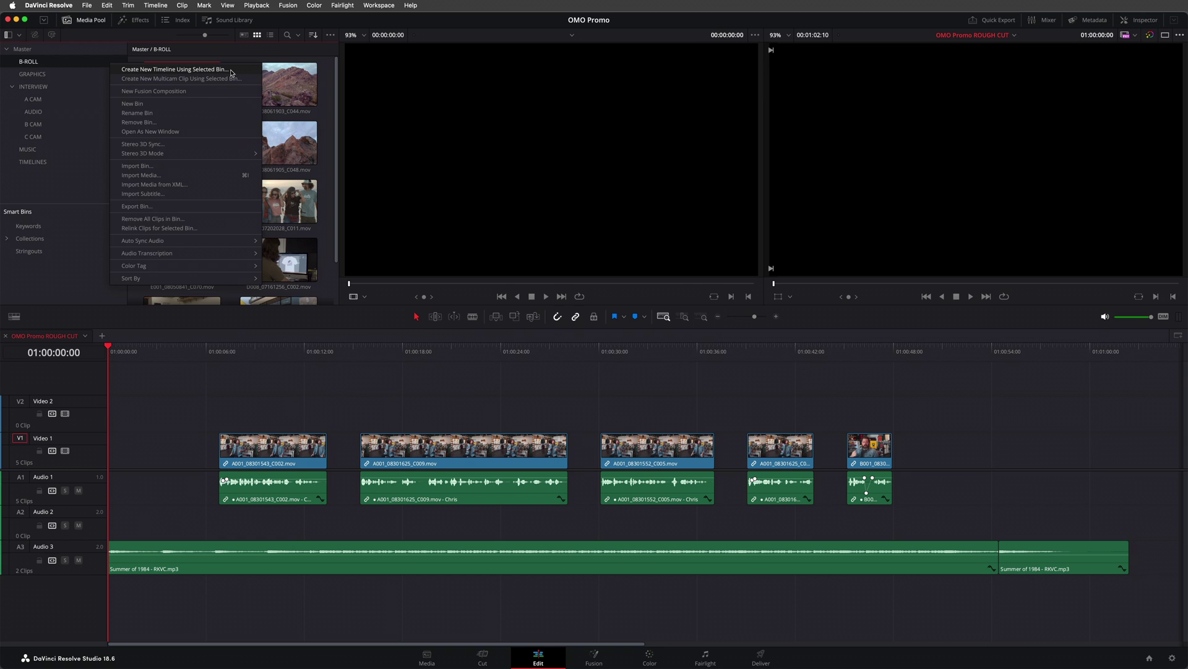
left_click(231, 73)
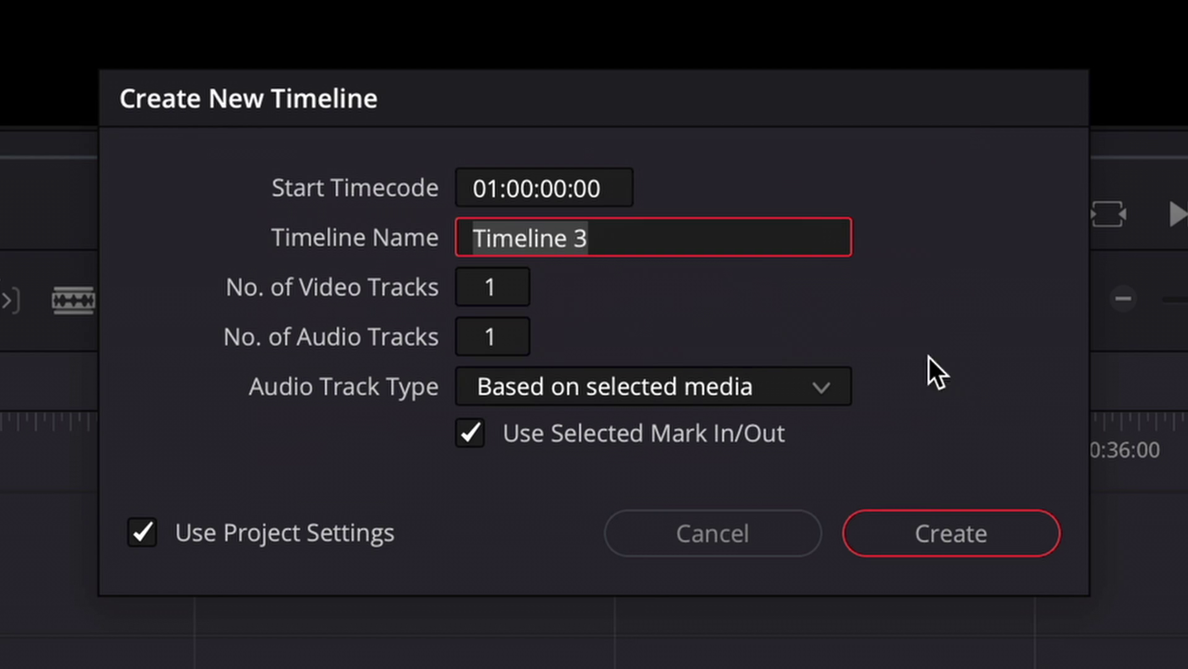
type("B-Roll")
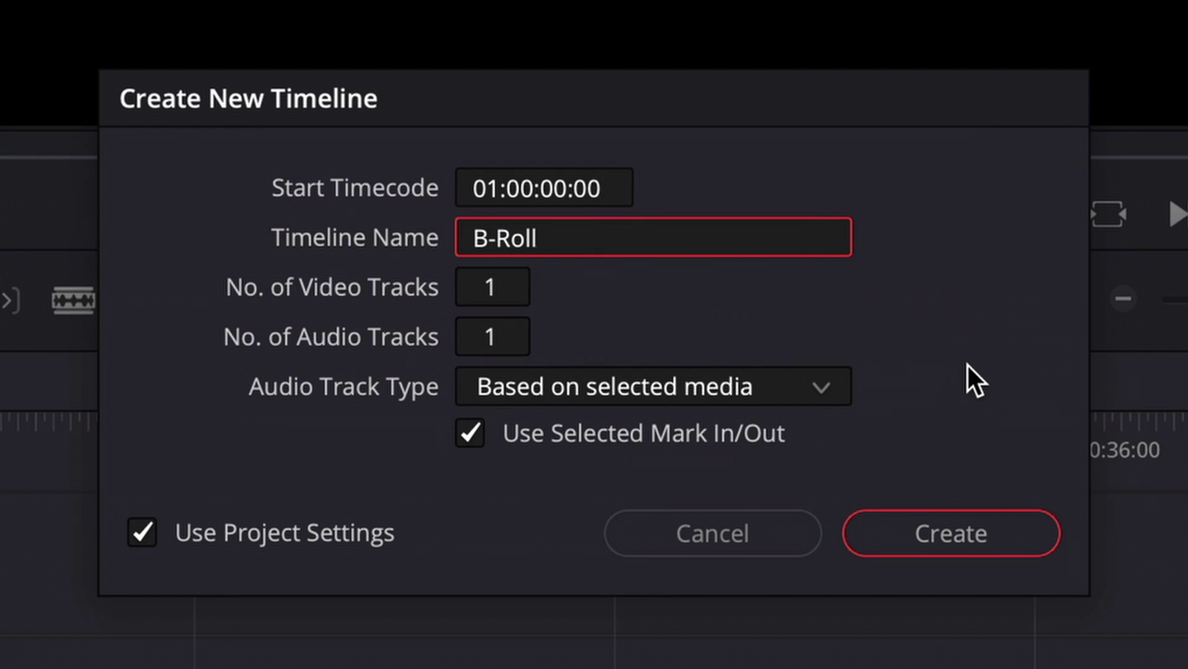
type(" Stringout")
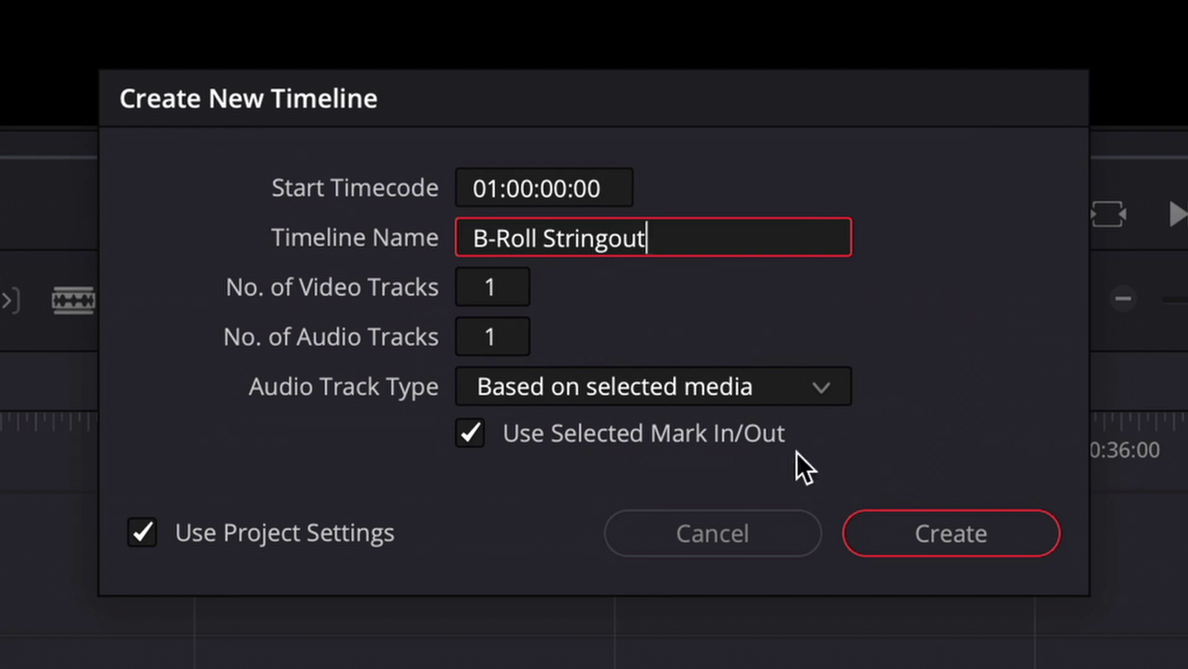
left_click(777, 434)
left_click(1033, 546)
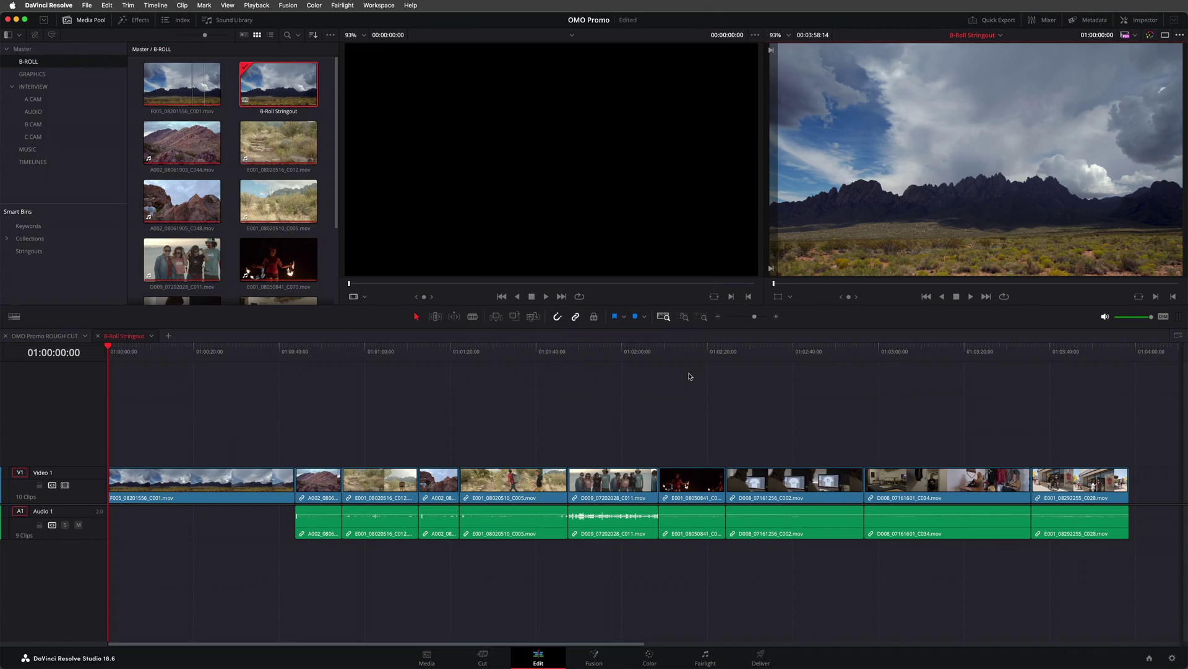
Close the B-Roll Stringout tab, load it from the Stringouts smart bin into the source viewer, hide the Media Pool.
middle_click(130, 340)
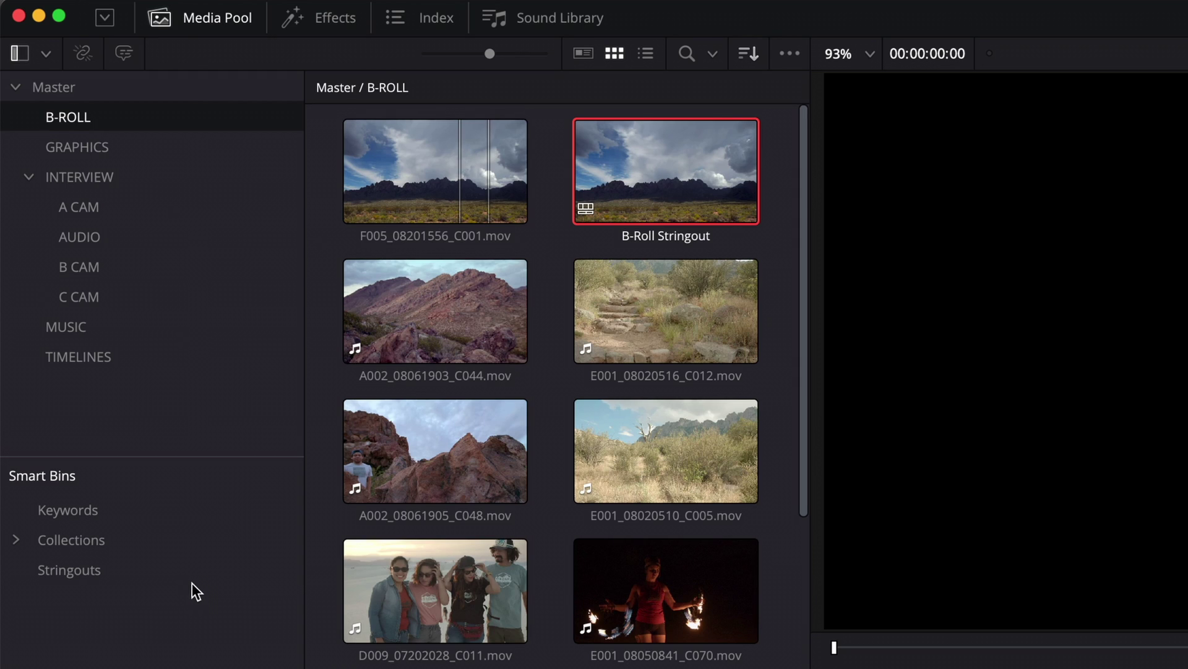
left_click(79, 254)
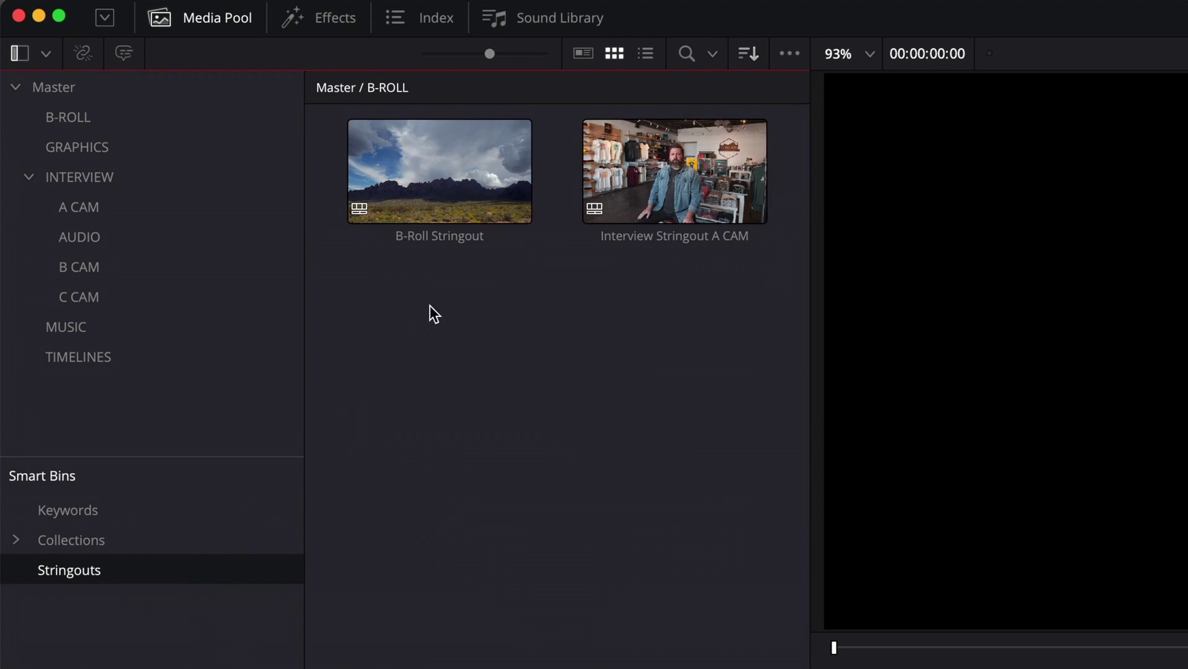
left_click_drag(452, 204, 1168, 331)
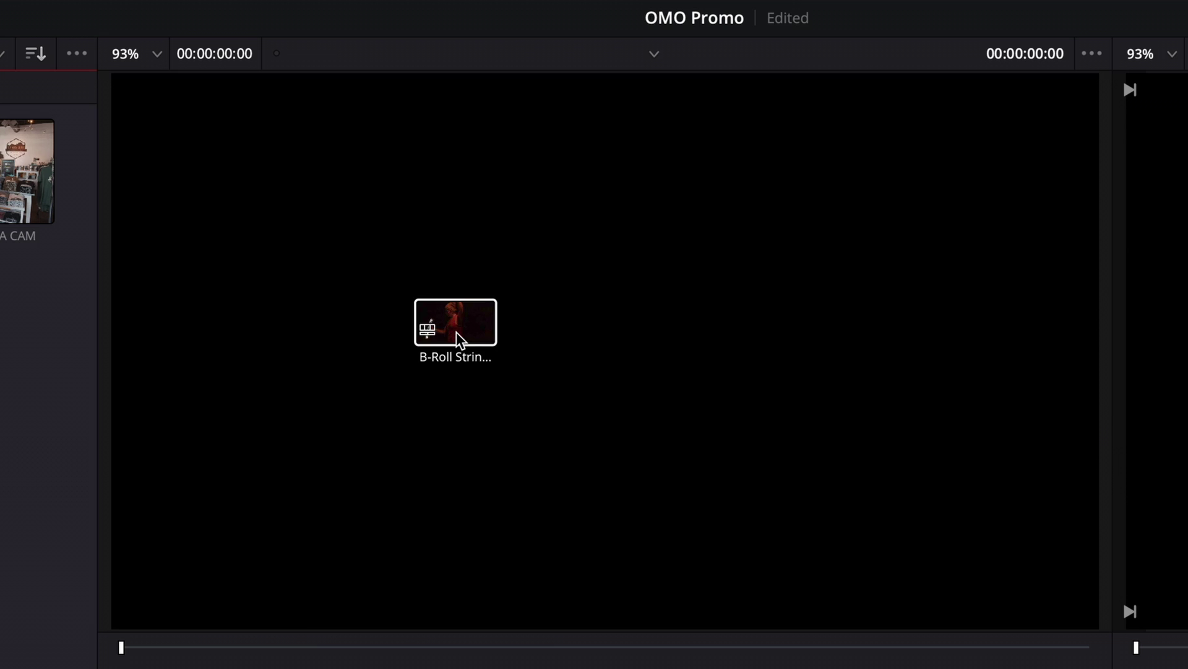
left_click_drag(456, 332, 456, 331)
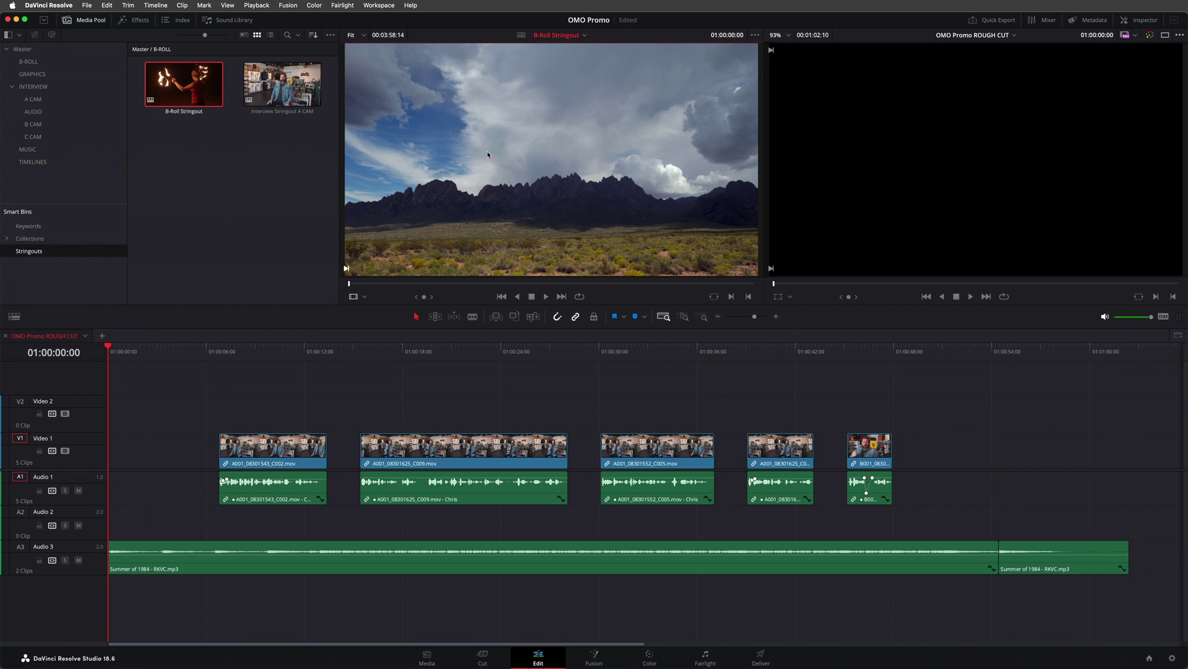
left_click(90, 21)
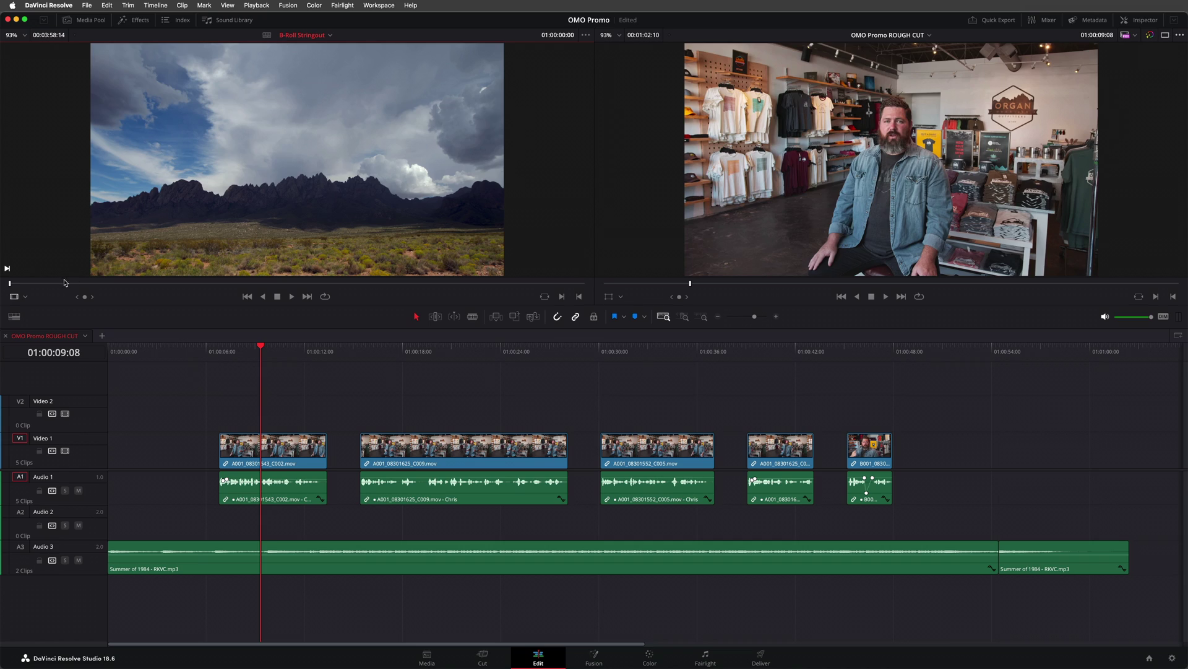
Mark a source In at 01:00:06:22 on a sky frame and mark the opening Video 1 gap as the record range.
left_click(24, 286)
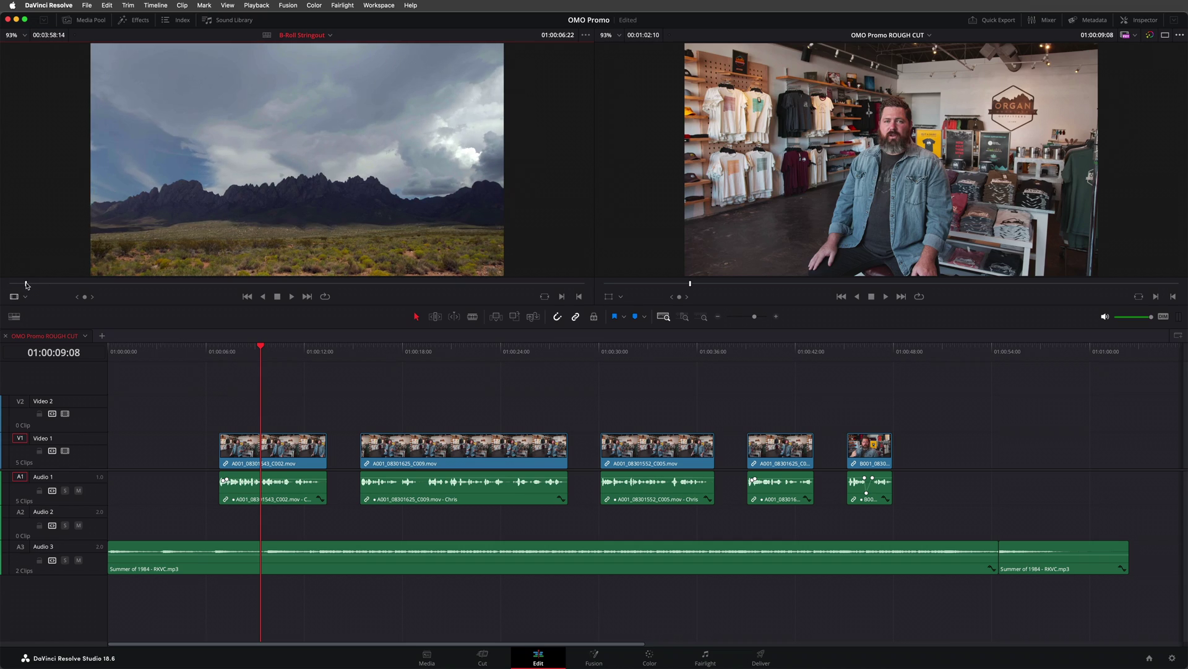
key("i")
left_click(125, 456)
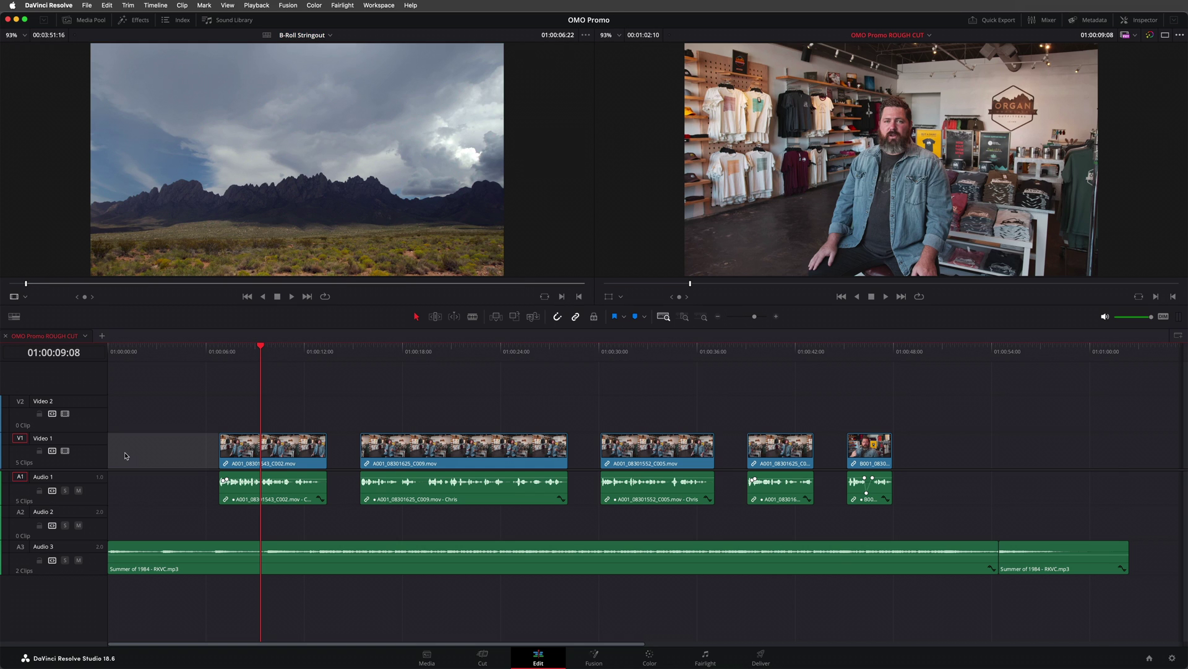
key("shift+a")
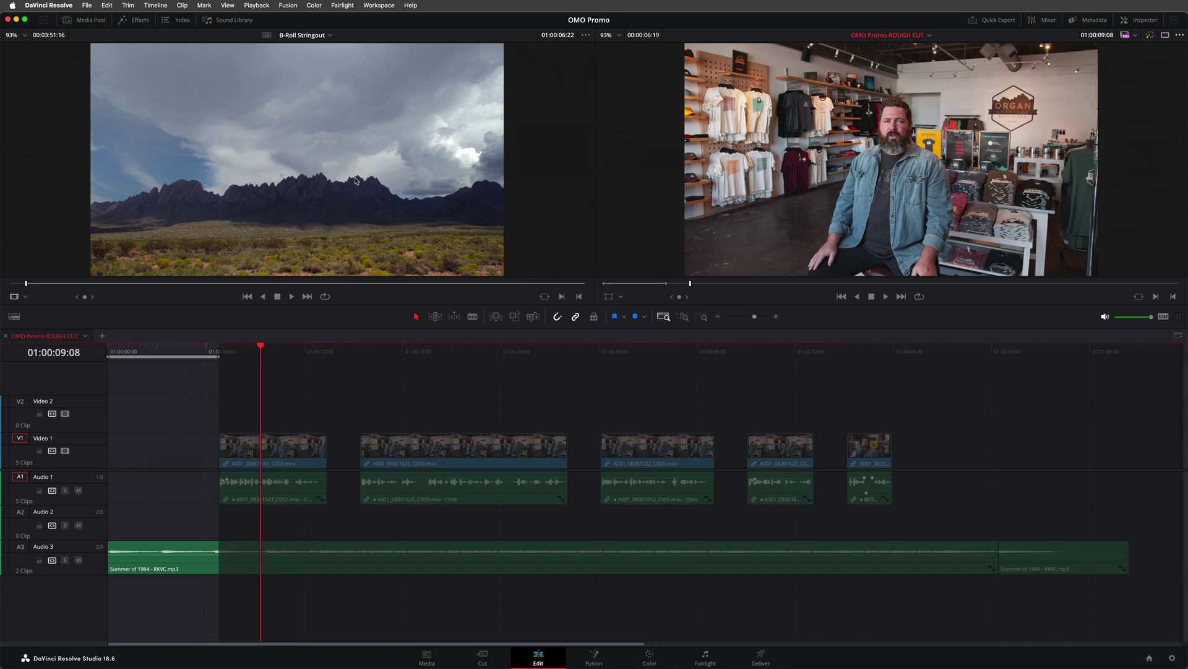
left_click_drag(356, 180, 844, 155)
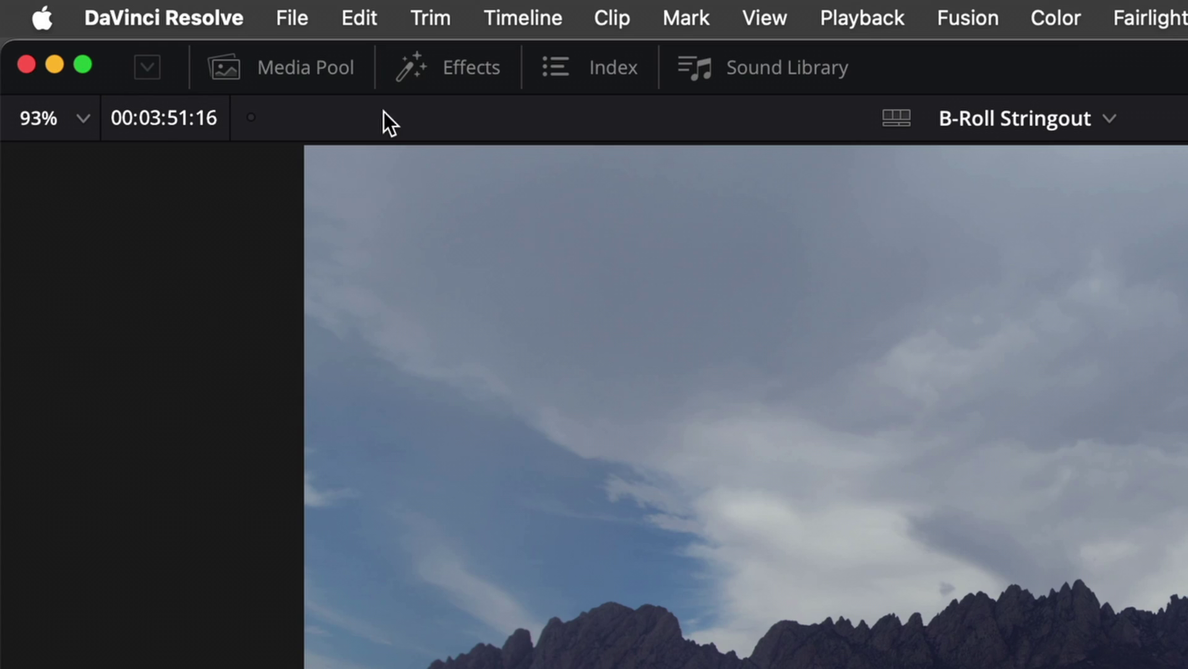
Enable Edit > Decompose Compound Clips On Edit and overwrite the sky shot into the Video 1 gap.
left_click(365, 21)
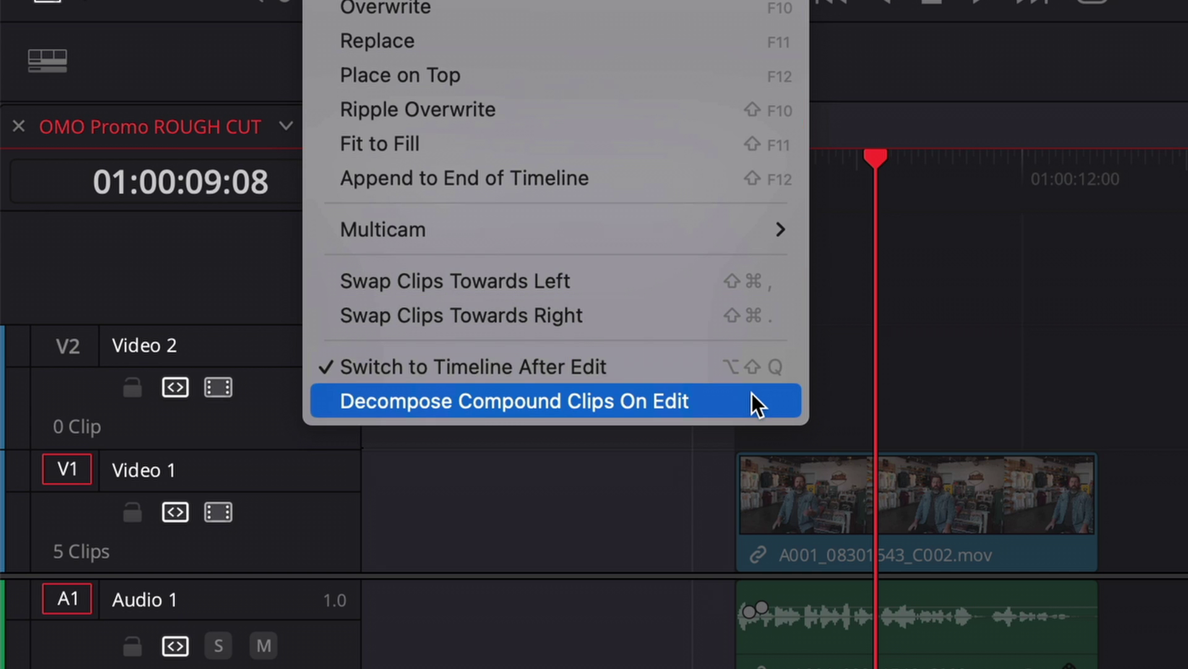
left_click(752, 393)
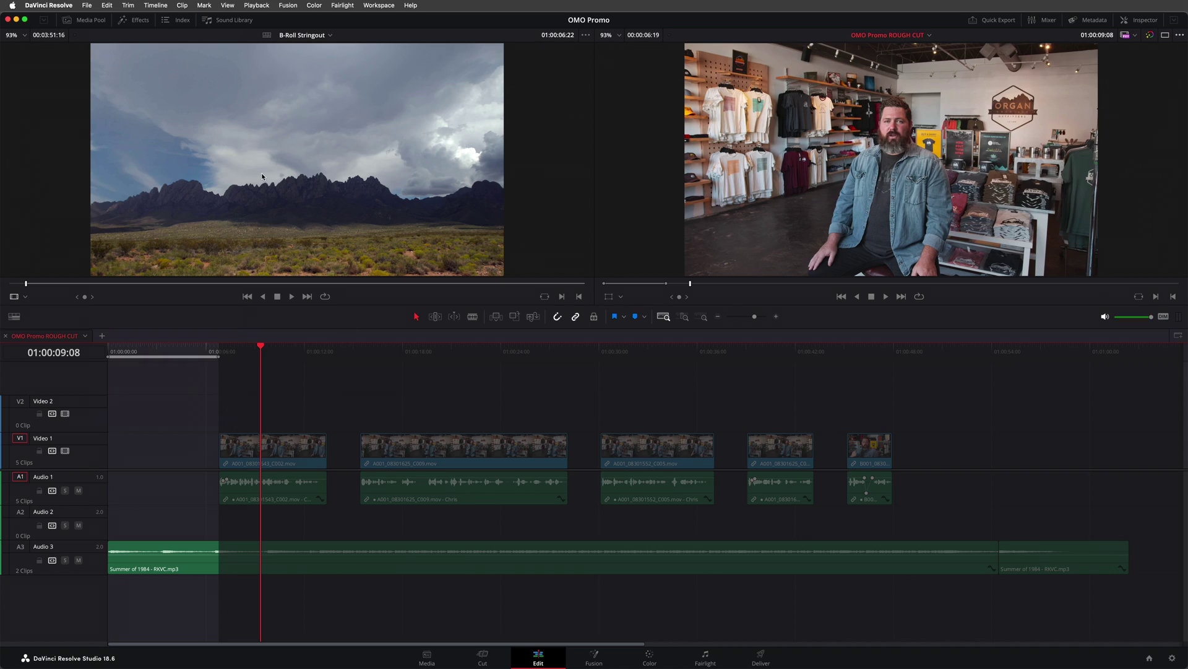
left_click_drag(262, 177, 1126, 81)
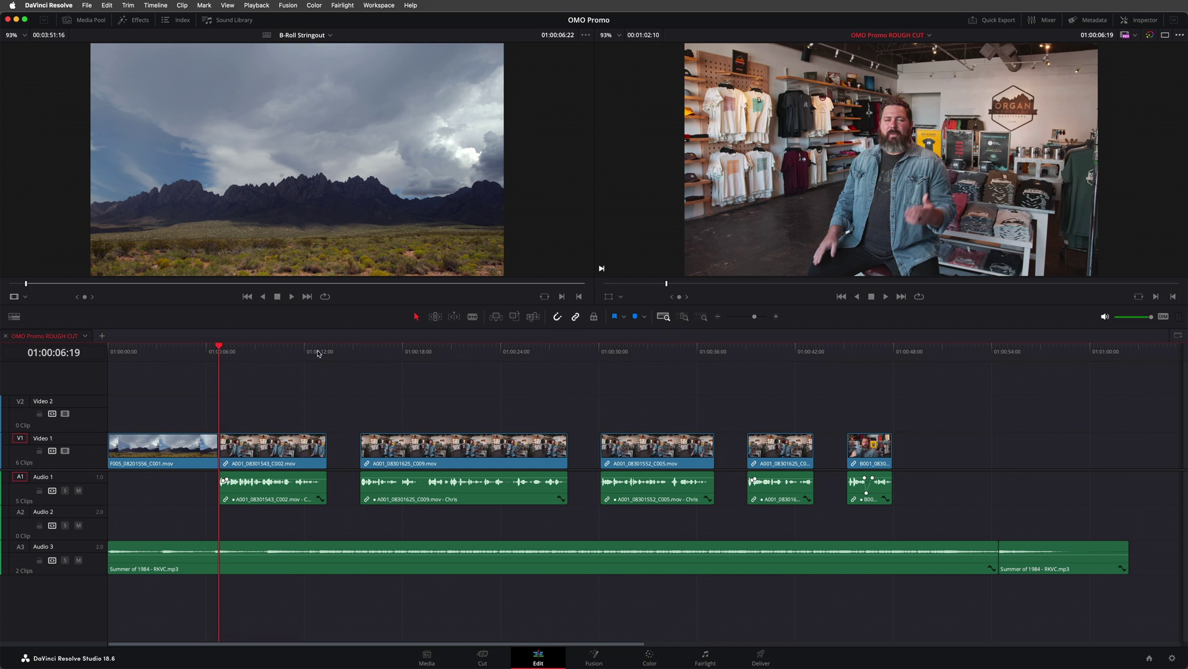
Mark an In point at 01:00:12 and move the playhead to 01:00:17:20.
left_click(314, 352)
key("i")
left_click(399, 351)
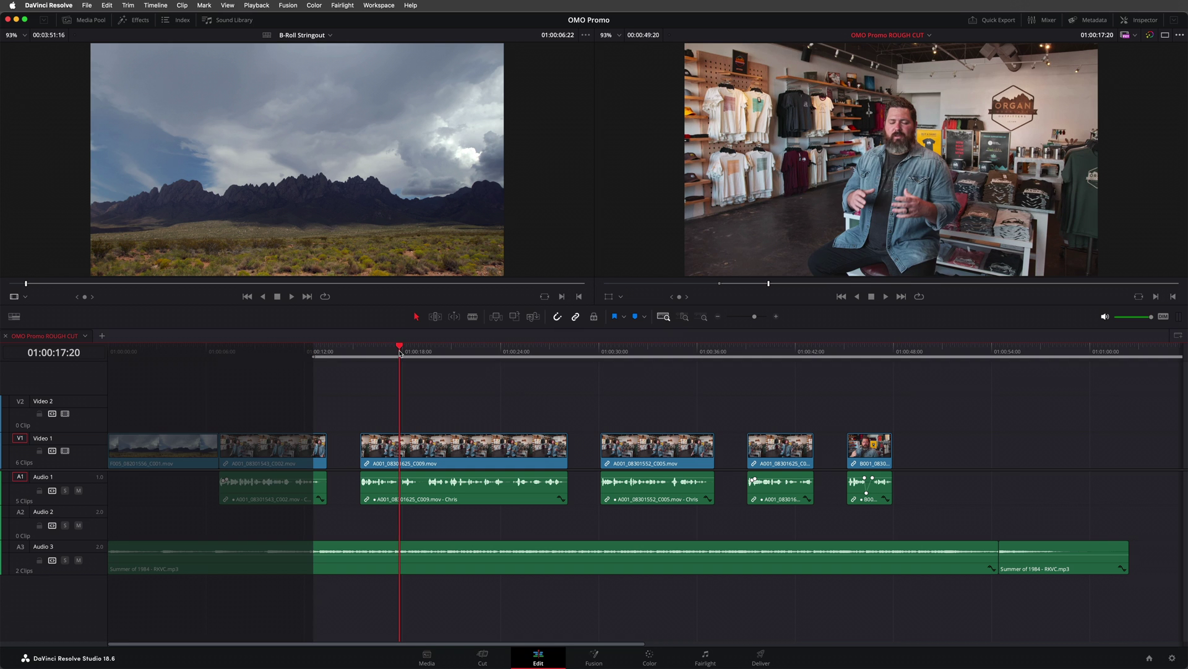
Mark the Out at 01:00:17:20 and overwrite the first hiking shot onto Video 2.
key("o")
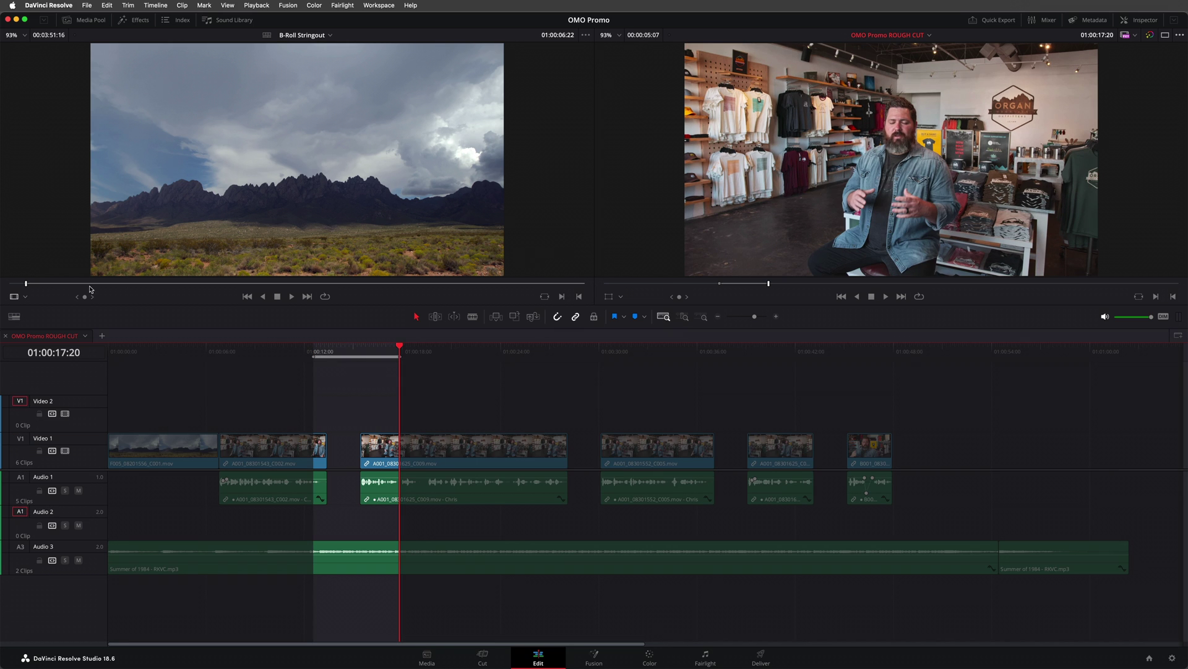
left_click_drag(89, 287, 217, 285)
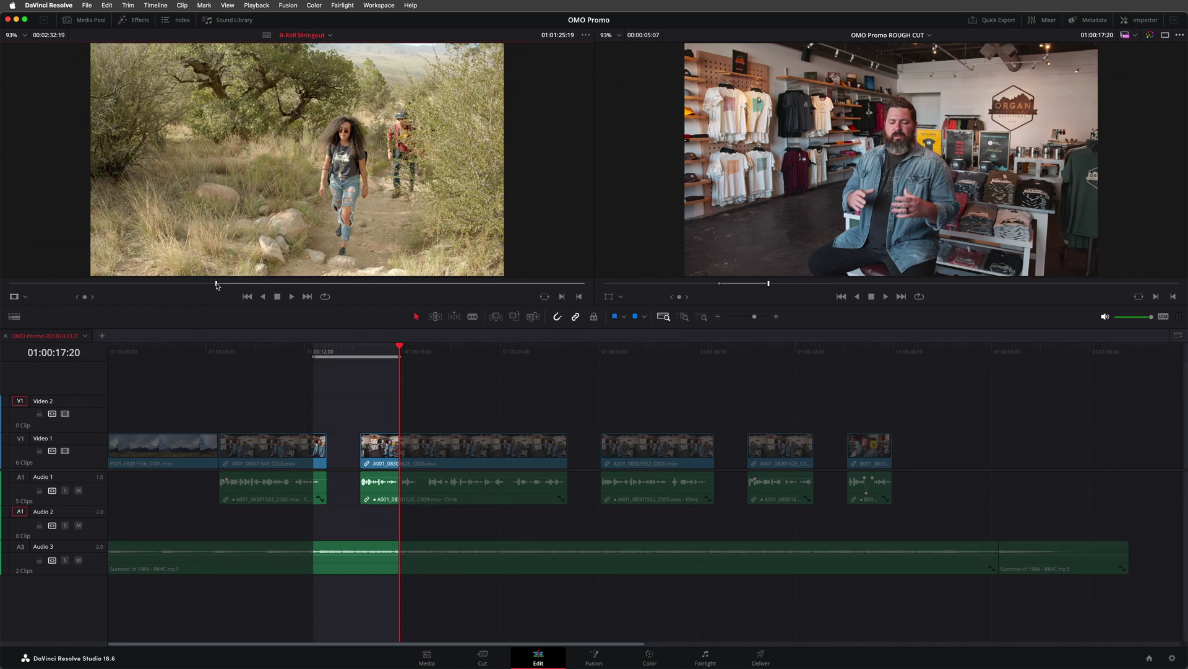
left_click(514, 316)
Mark 01:00:17:20 to 01:00:22:21 and overwrite a second hiking shot into it with F10.
key("i")
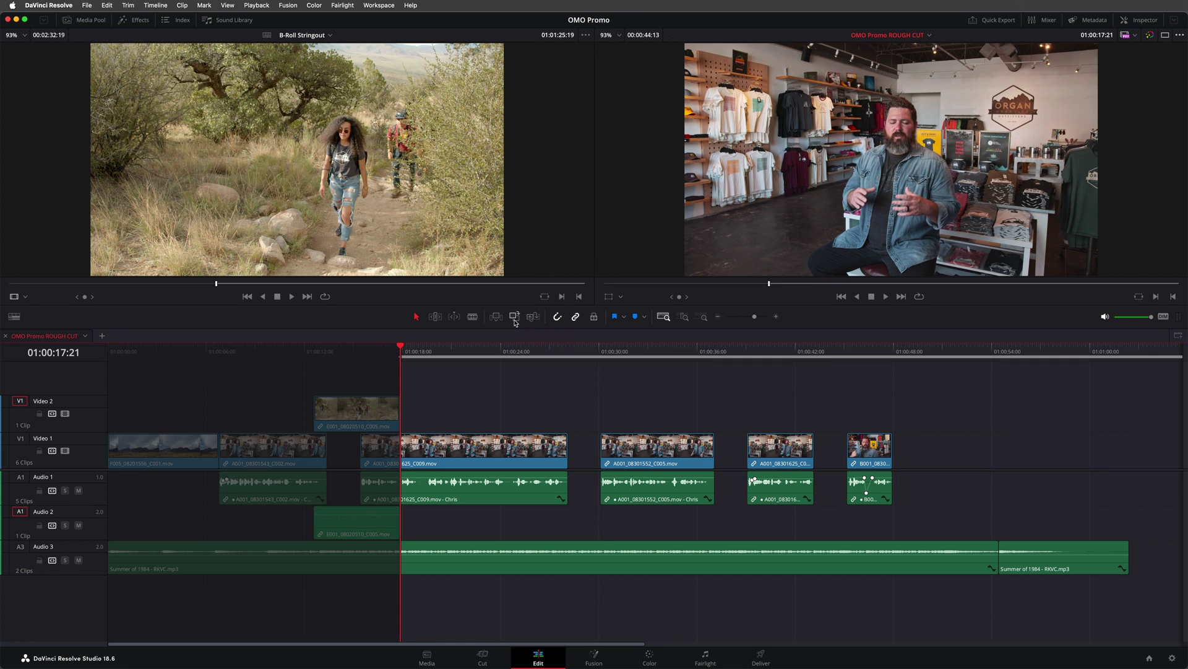
left_click_drag(405, 356, 483, 356)
key("o")
left_click_drag(167, 283, 161, 284)
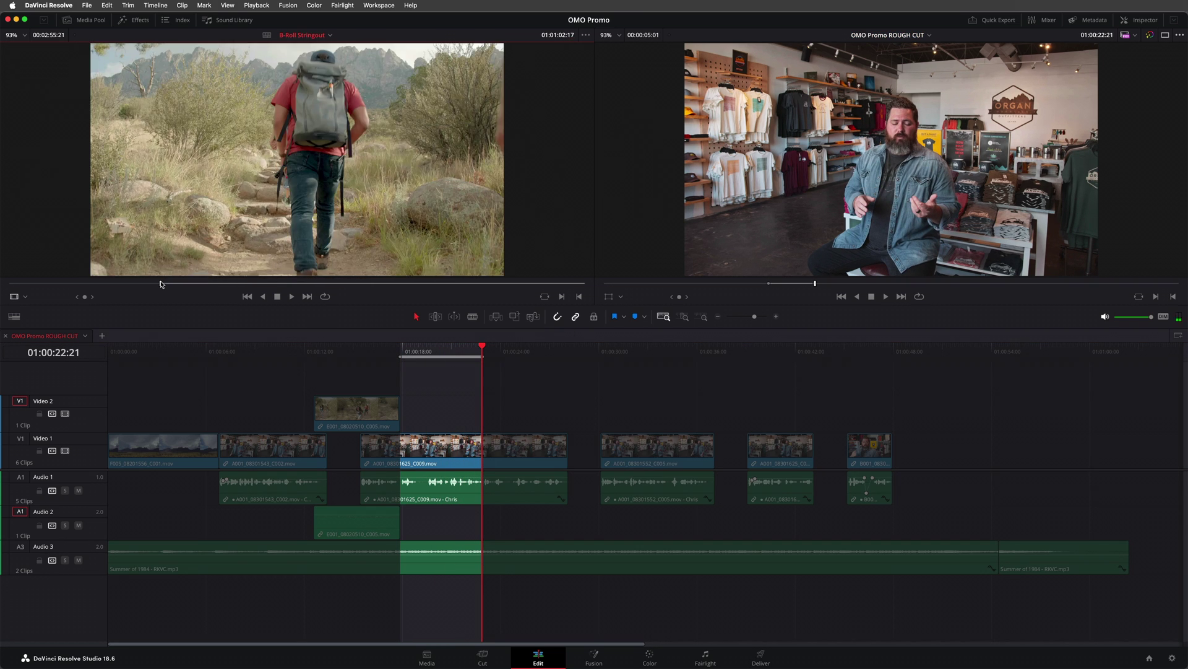
key("F10")
Mark a range ending at 01:00:26:13 and find the group shot in the source.
key("i")
left_click_drag(484, 353, 542, 353)
key("o")
left_click_drag(172, 291, 297, 289)
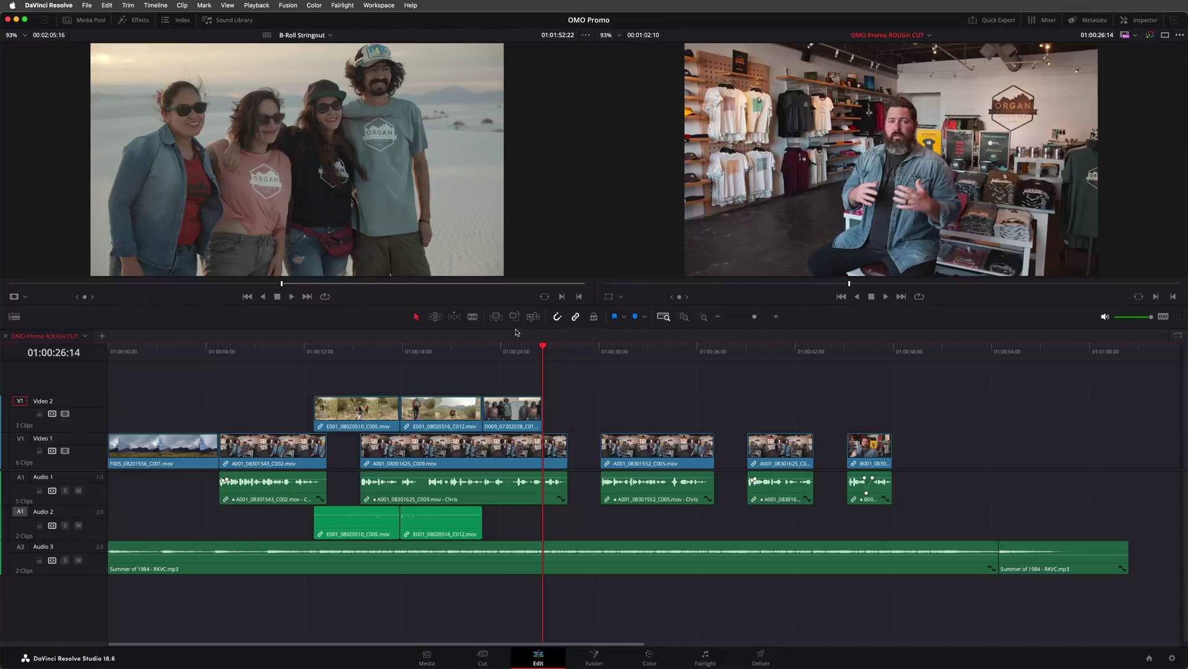
Mark 01:00:26:14 to 01:00:31:18 and find the rocky mountain shot in the source.
key("i")
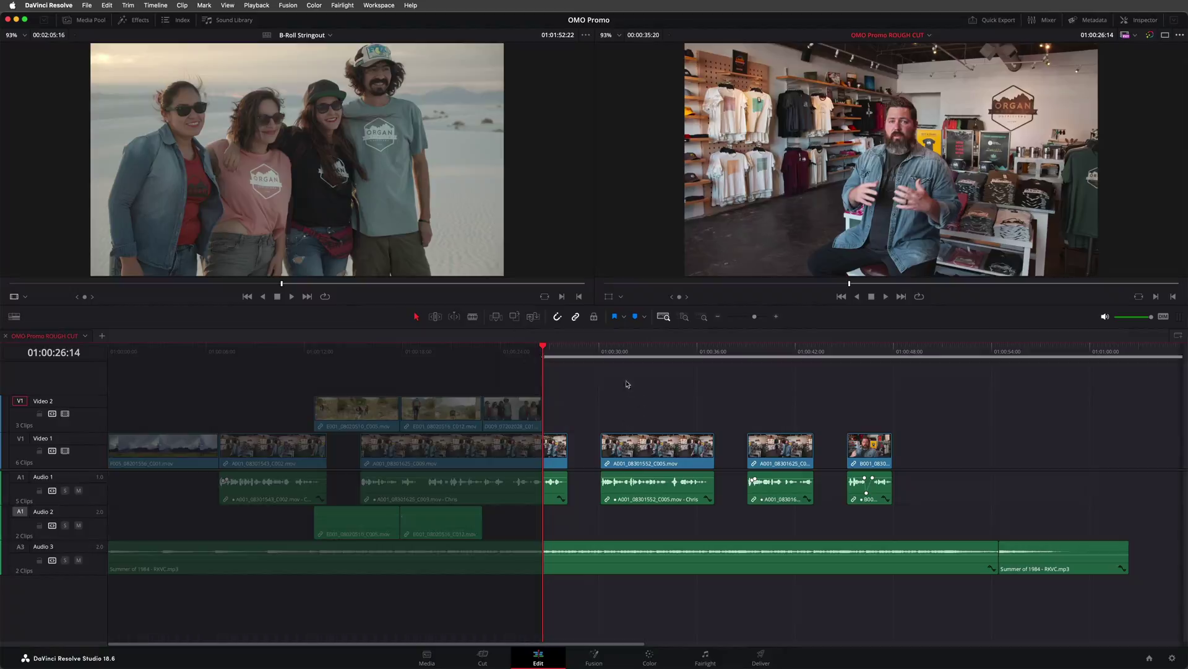
left_click_drag(625, 356, 629, 354)
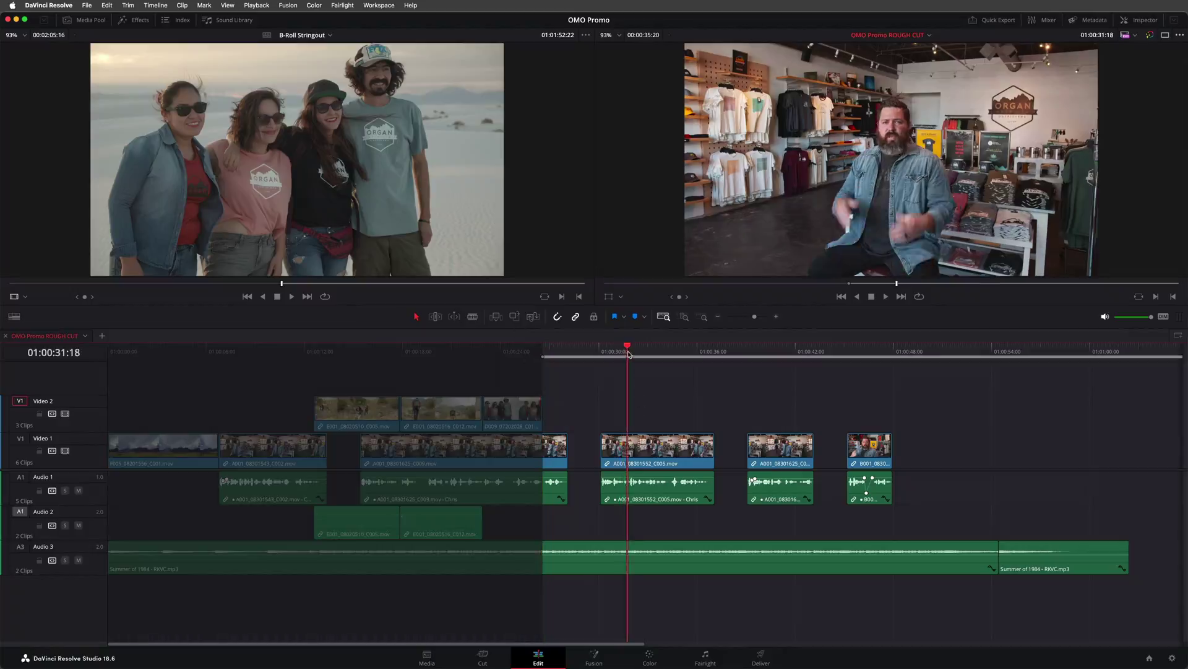
key("o")
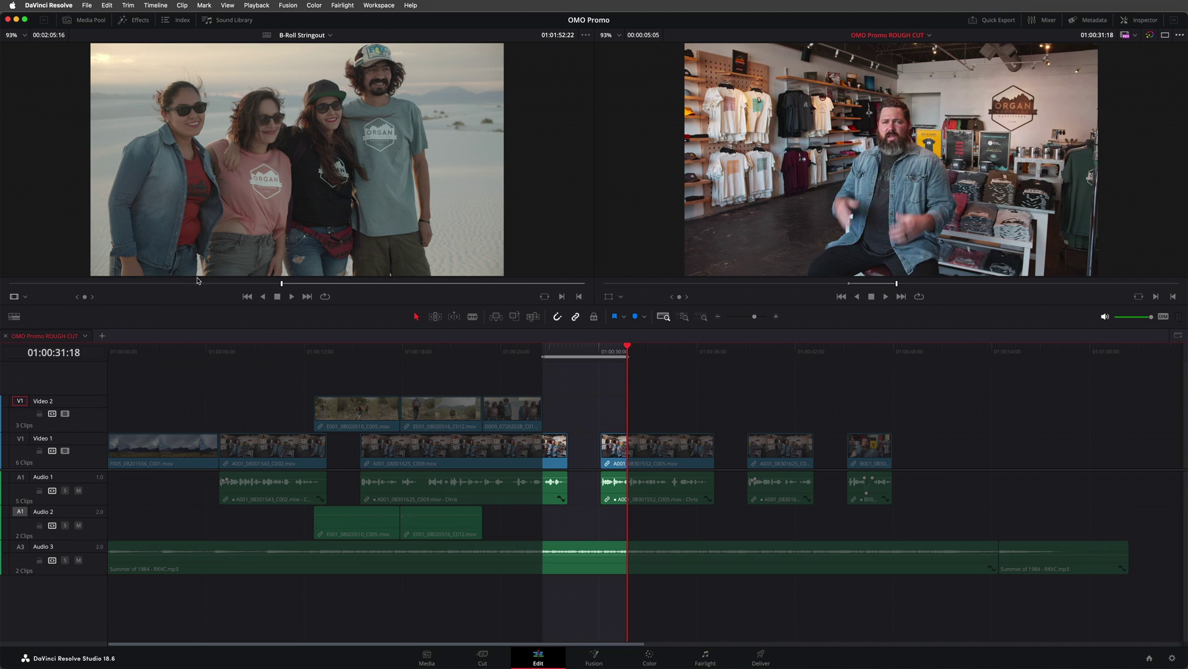
left_click_drag(200, 283, 122, 286)
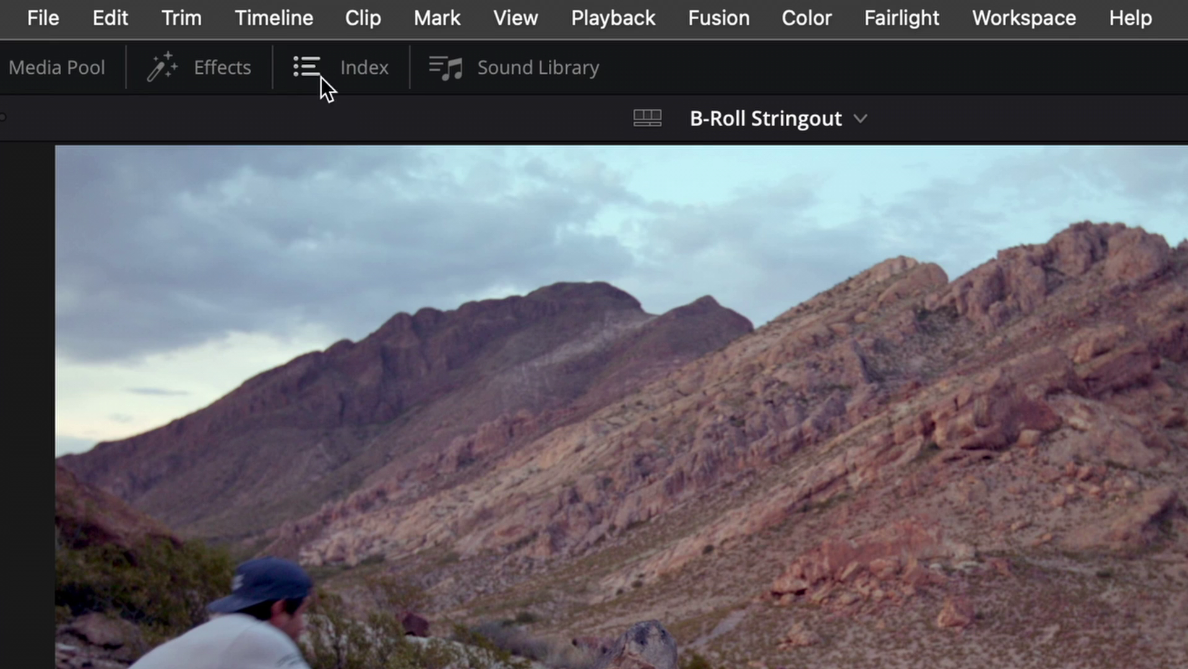
Open the Timeline menu.
left_click(303, 24)
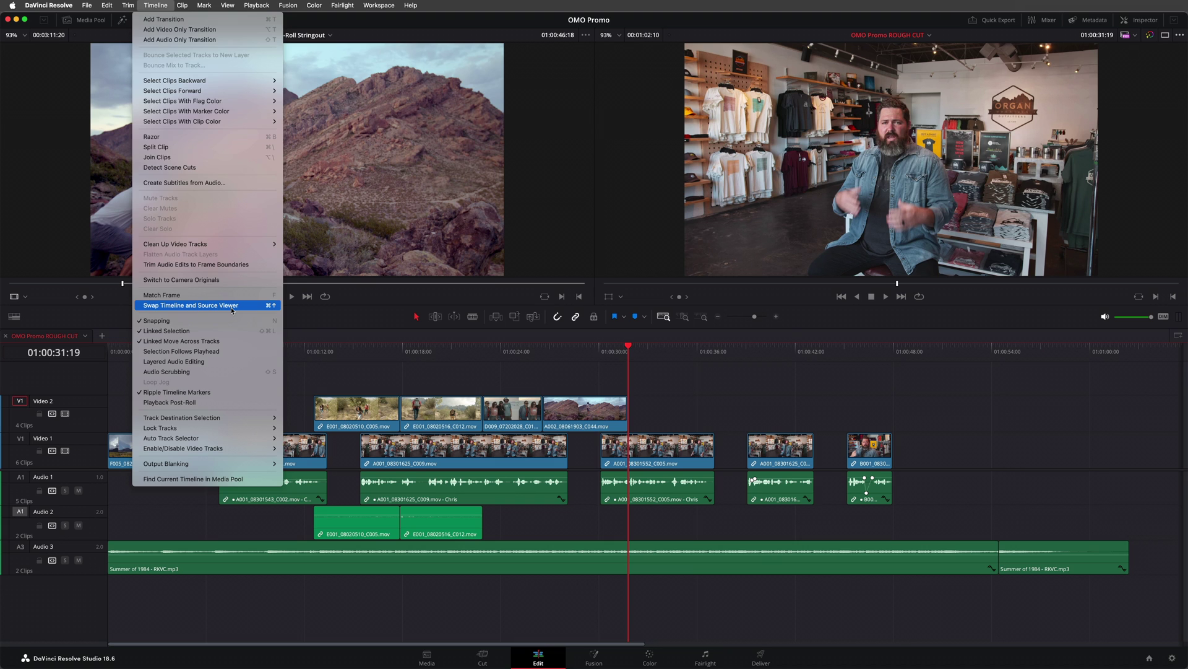
Bring B-Roll Stringout into the timeline and park on the T-shirt design shot at 01:02:31:09.
left_click(232, 306)
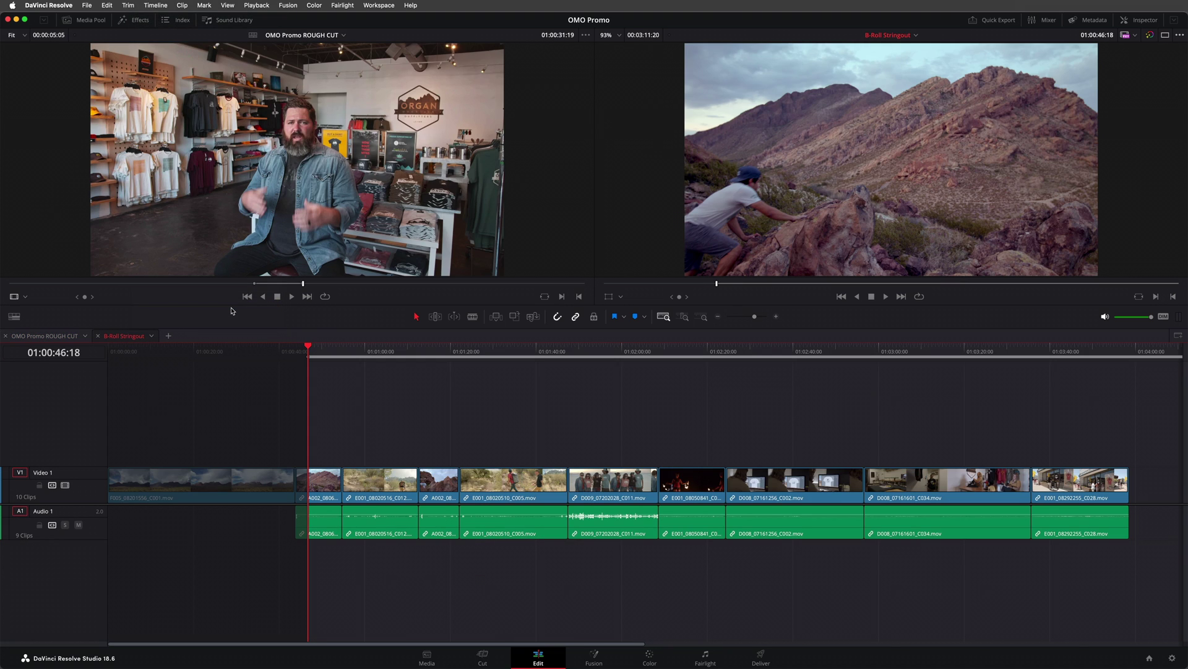
left_click(774, 352)
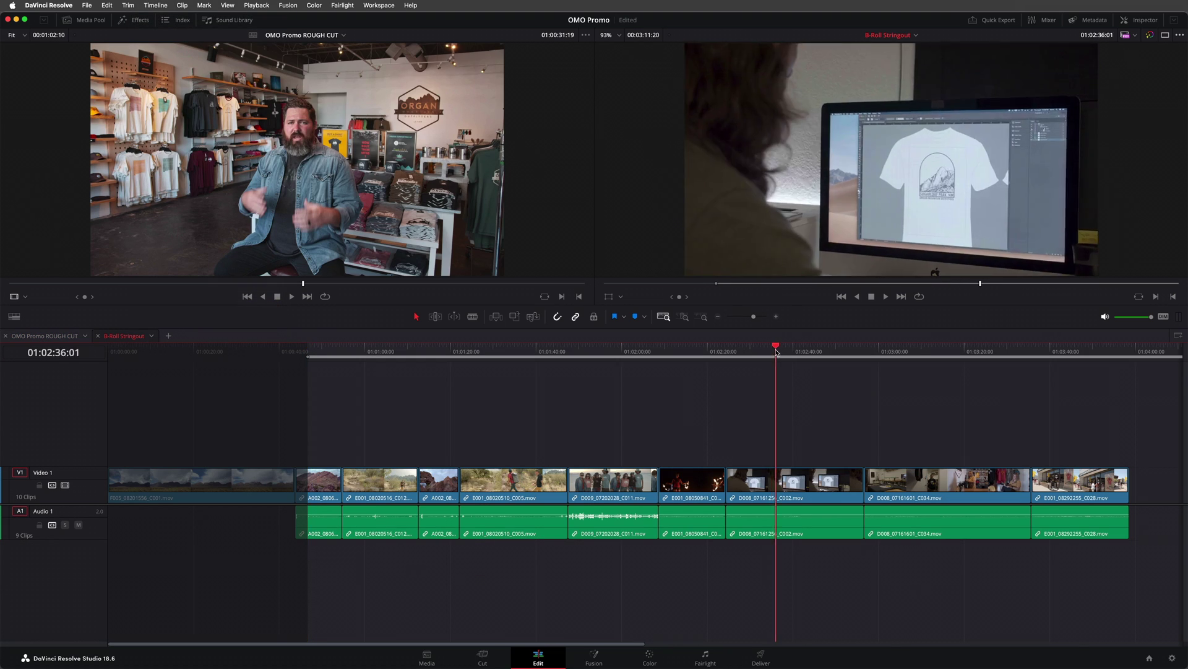
key("super+equal")
key("super+equal")
key("super+equal")
key("super+equal")
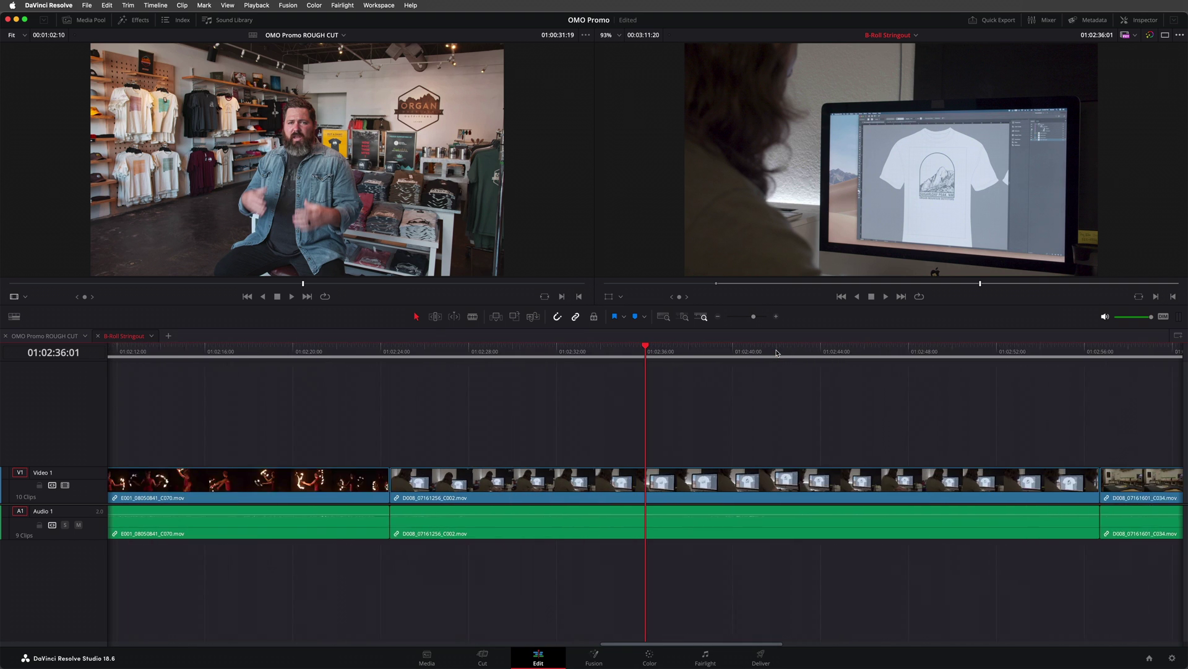
left_click_drag(729, 354, 670, 354)
Mark In at 01:02:31:09 and Out at 01:02:37:03, then swap OMO Promo ROUGH CUT back.
key("i")
key("o")
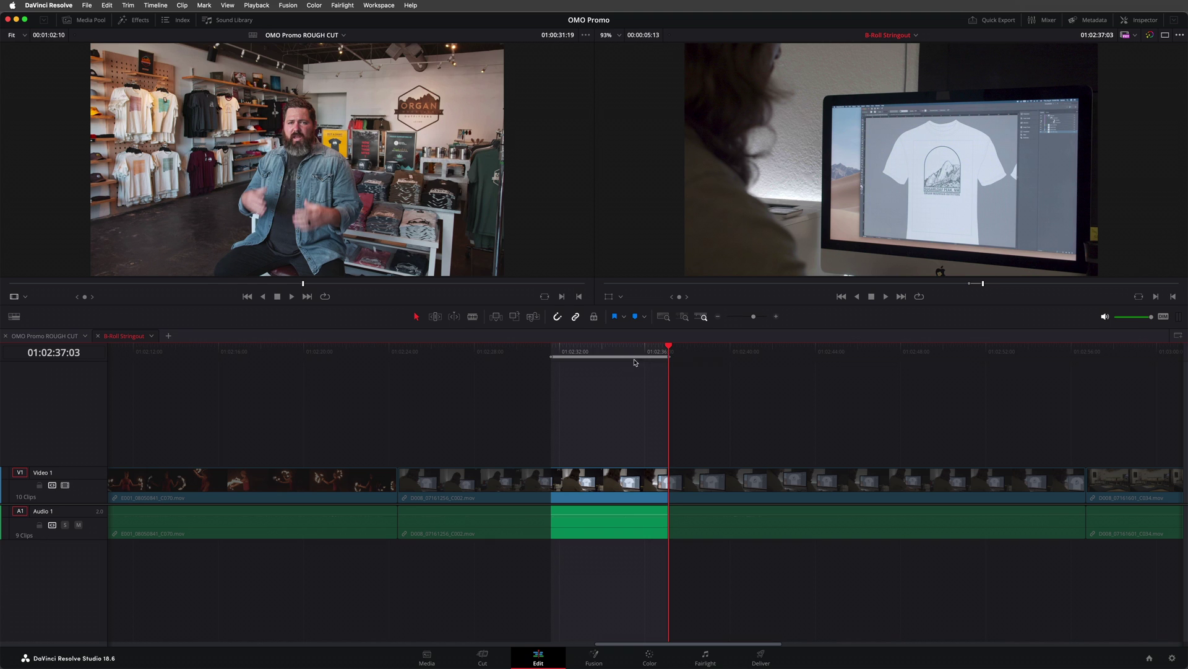
left_click(155, 6)
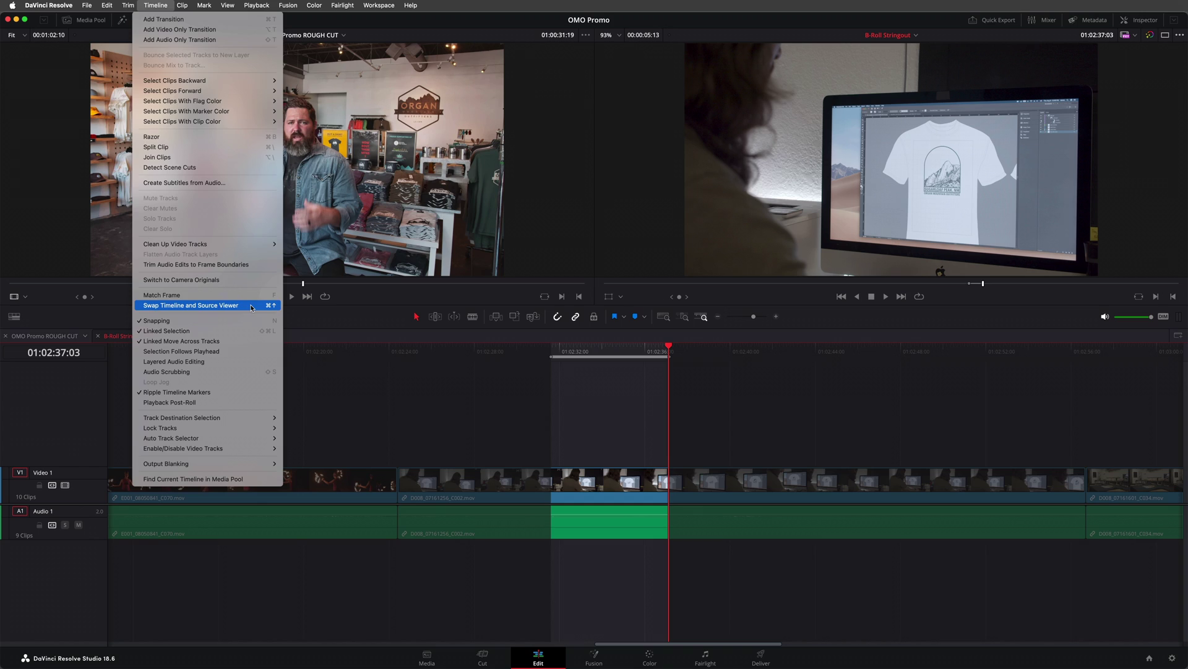
left_click(252, 306)
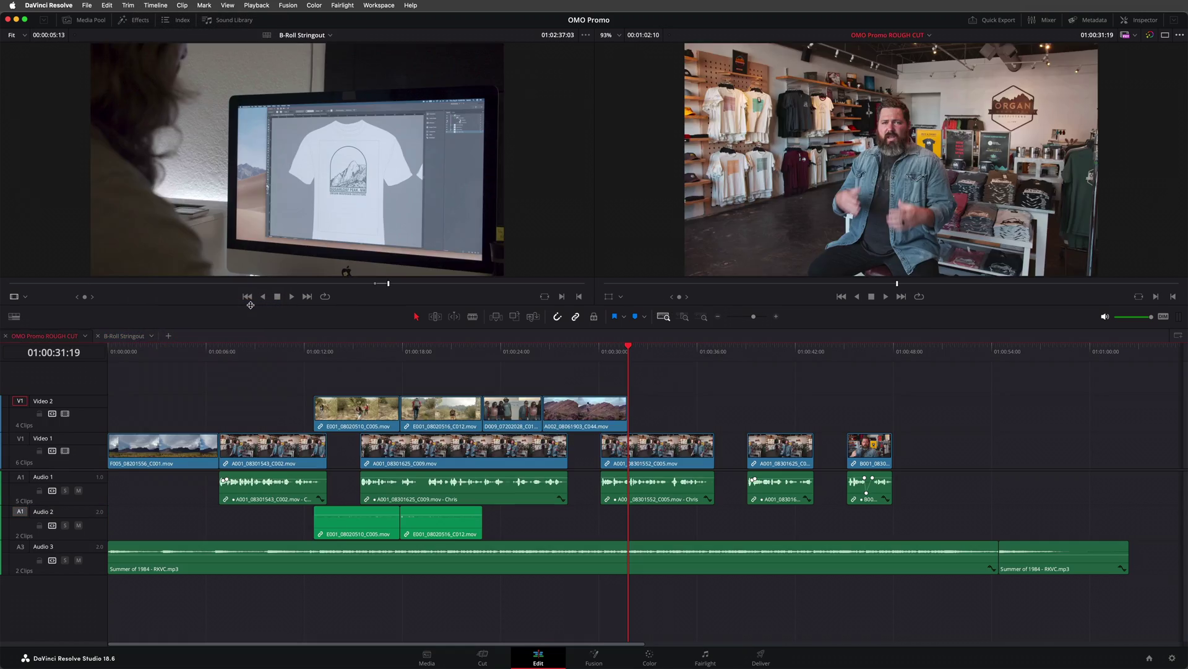